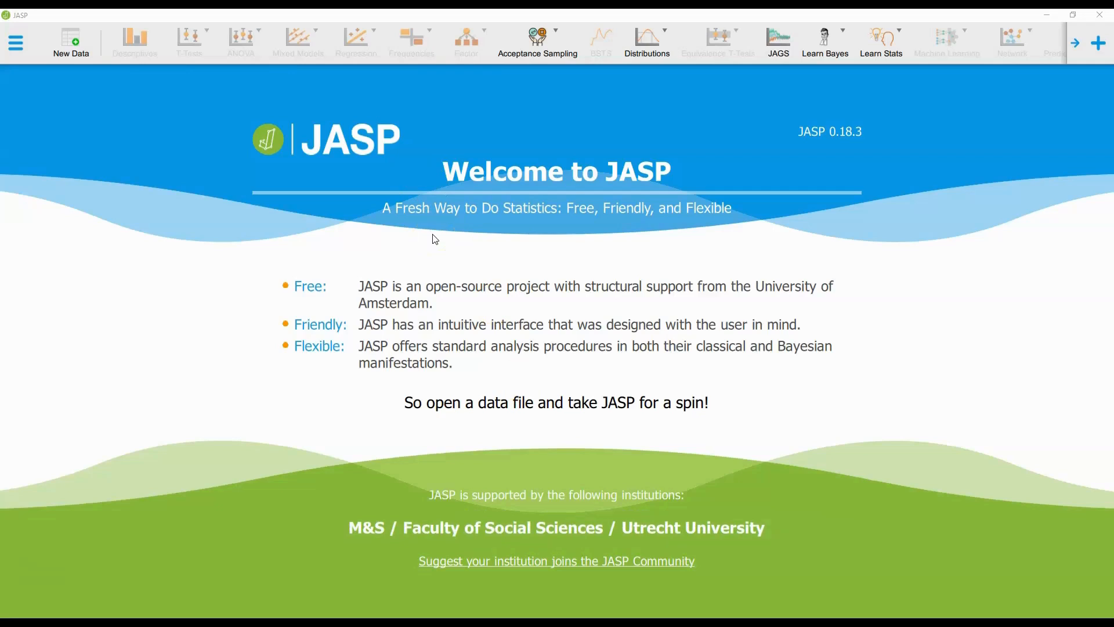
Open the FCRD data file from the computer's Desktop folder
{"action": "left_click", "coordinate": [15, 43]}
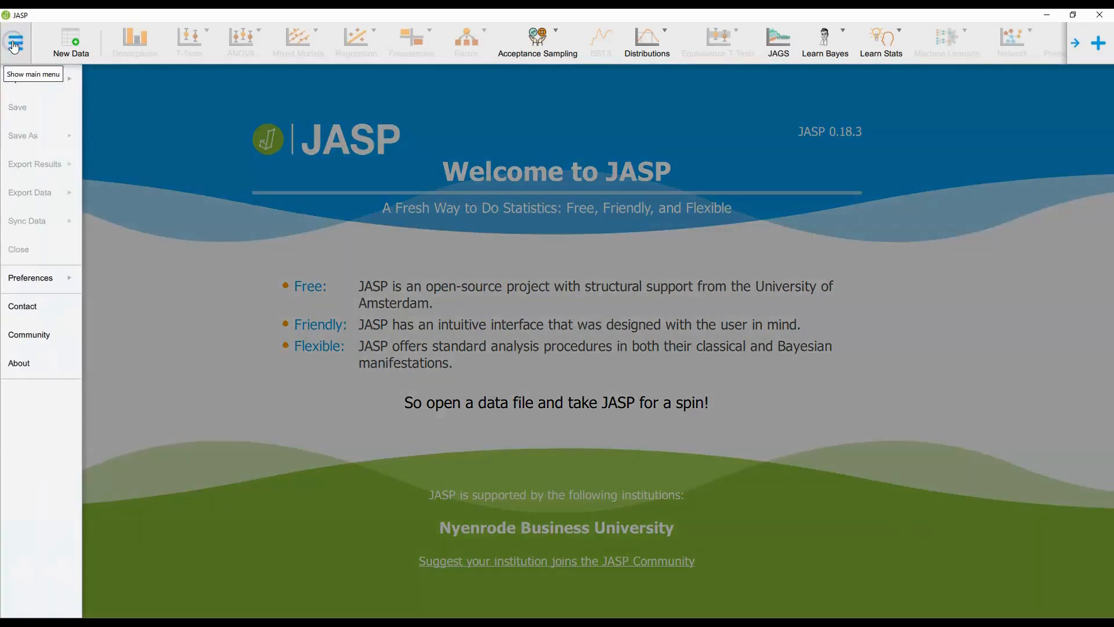
{"action": "left_click", "coordinate": [19, 78]}
{"action": "left_click", "coordinate": [103, 93]}
{"action": "left_click", "coordinate": [108, 122]}
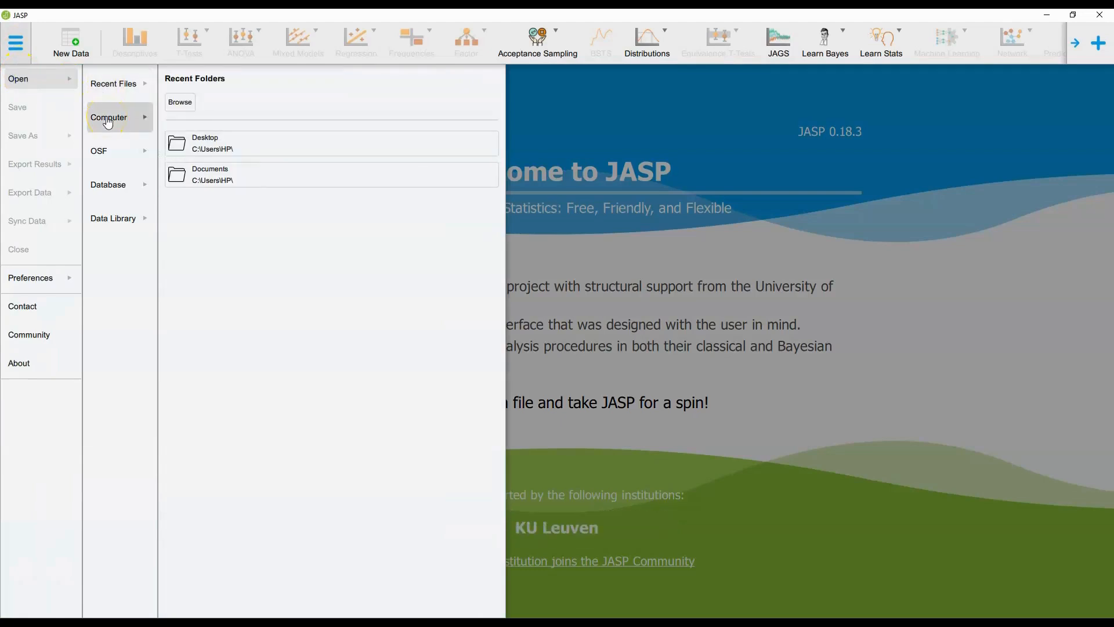
{"action": "left_click", "coordinate": [231, 148]}
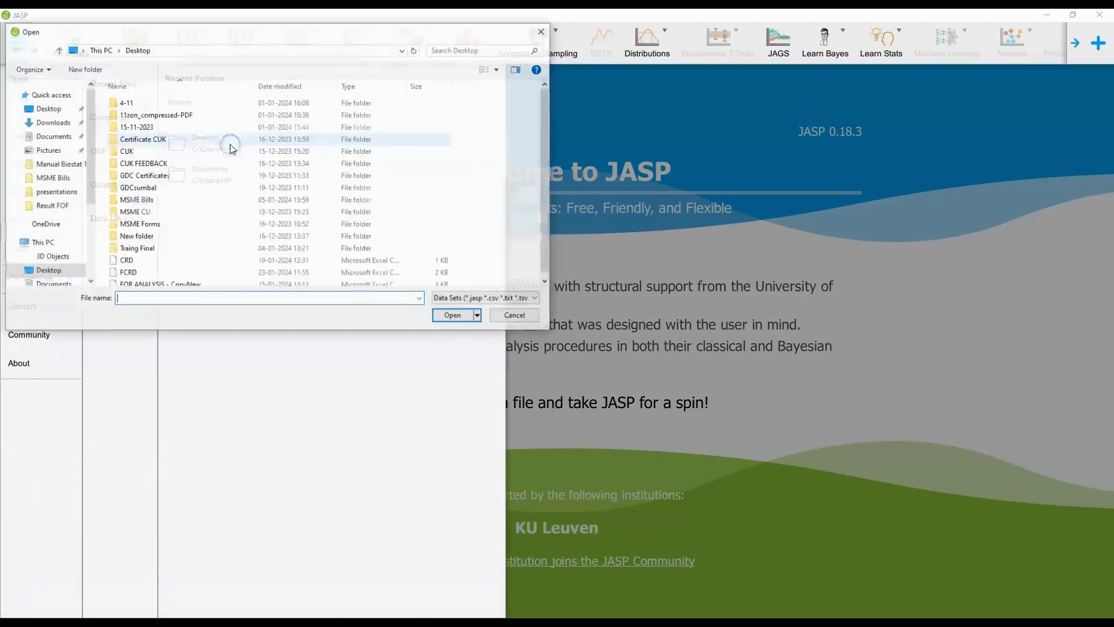
{"action": "left_click", "coordinate": [129, 273]}
{"action": "left_click", "coordinate": [442, 316]}
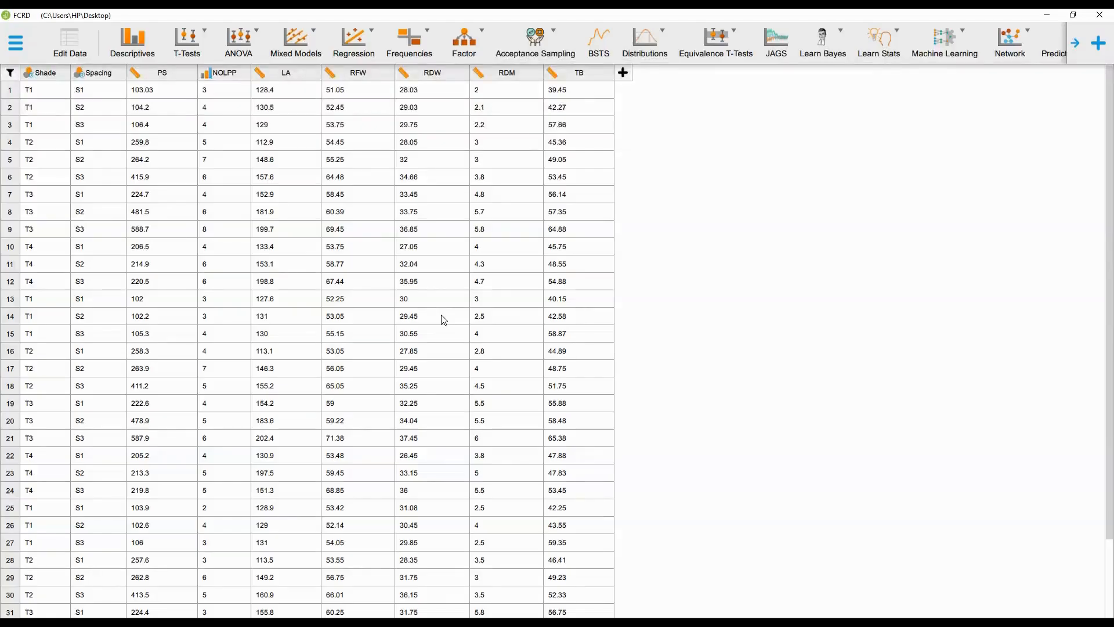
Start a classical ANOVA and assign PS as the dependent variable
{"action": "left_click", "coordinate": [137, 81]}
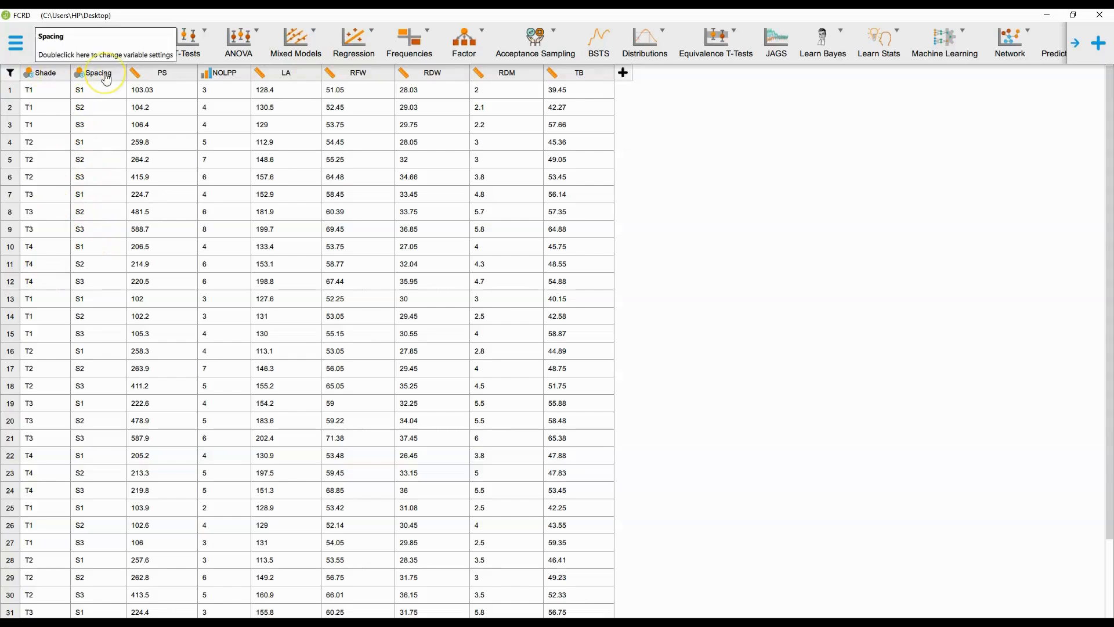
{"action": "left_click", "coordinate": [250, 44]}
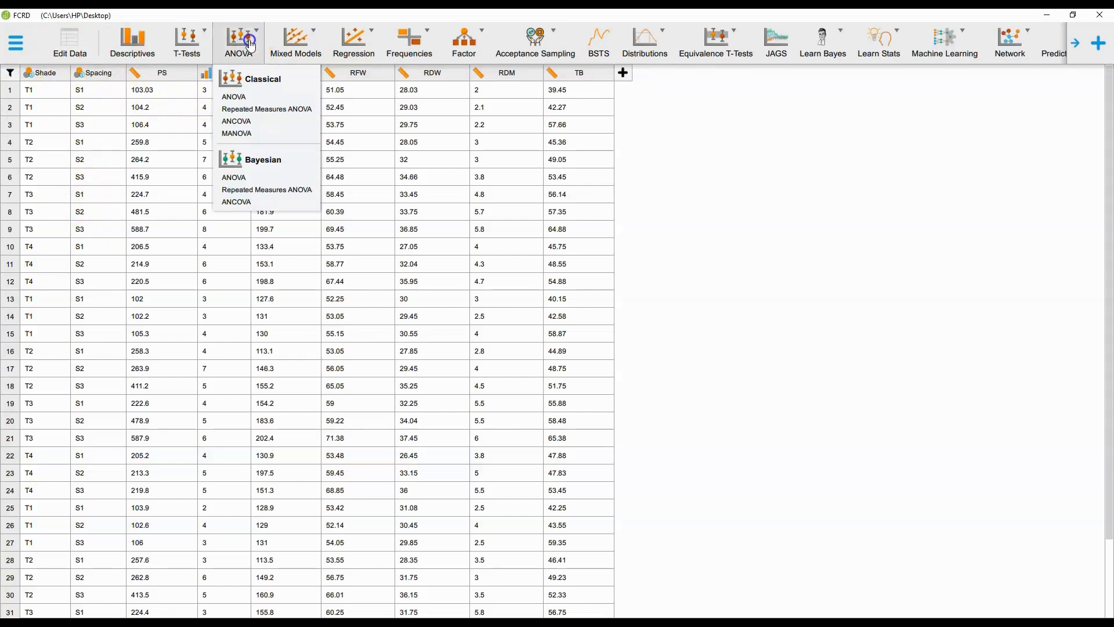
{"action": "left_click", "coordinate": [247, 97]}
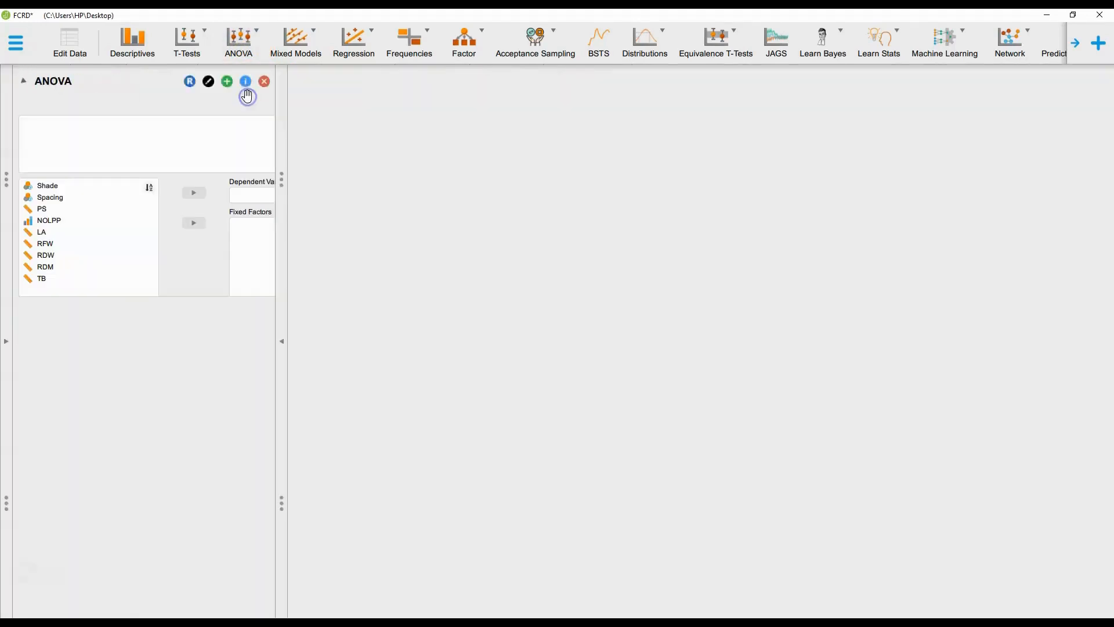
{"action": "left_click", "coordinate": [52, 210]}
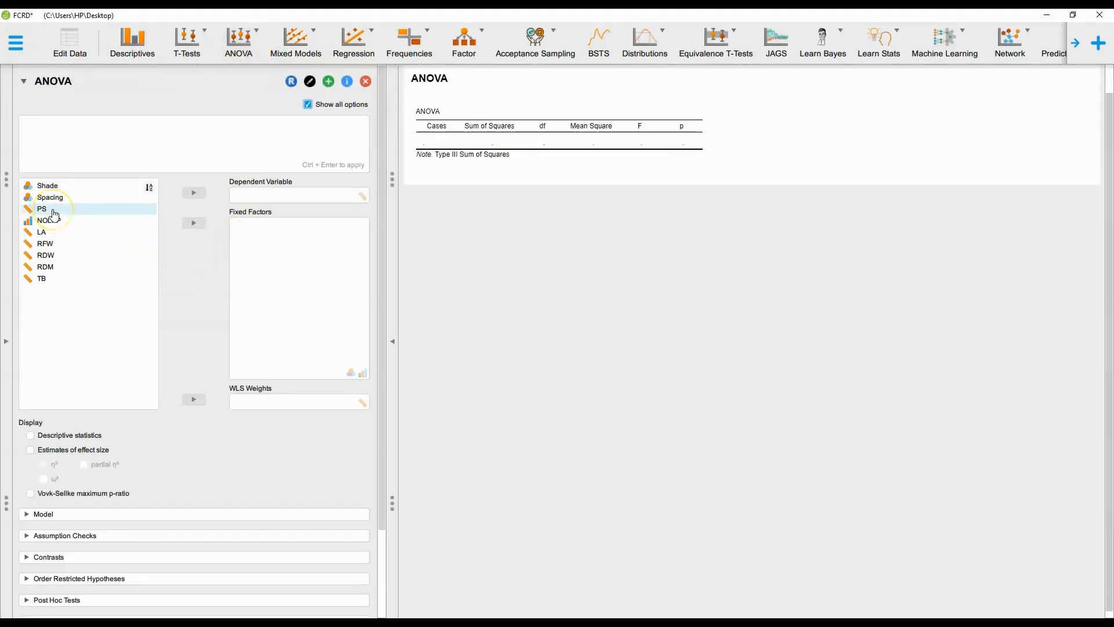
{"action": "left_click", "coordinate": [191, 192]}
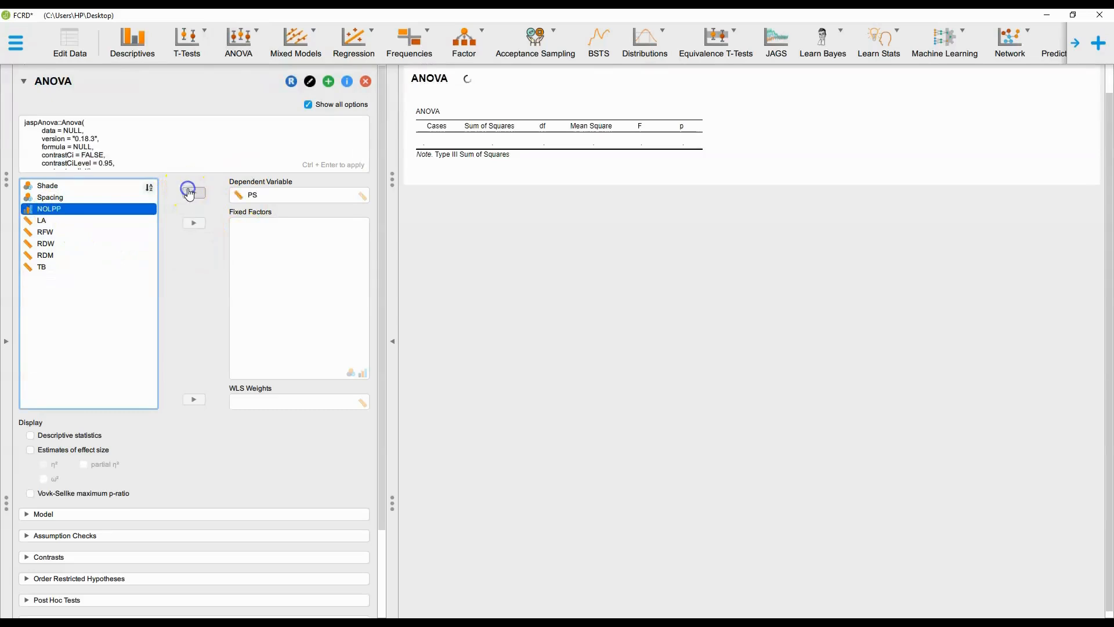
Add Shade and Spacing as the fixed factors of the ANOVA
{"action": "left_click", "coordinate": [58, 185]}
{"action": "left_click", "coordinate": [199, 224]}
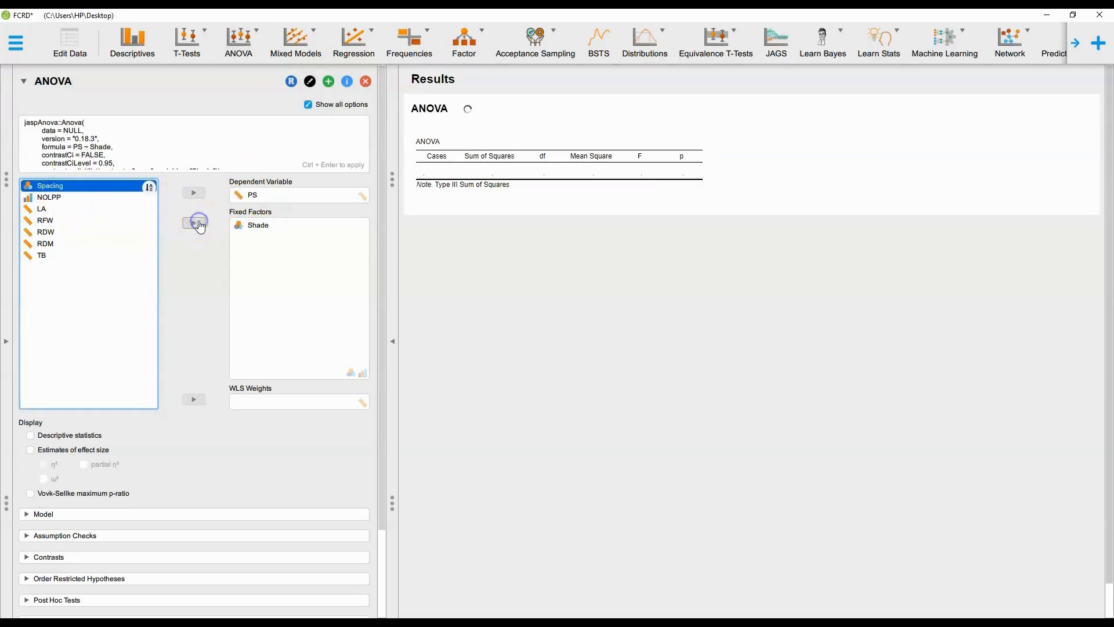
{"action": "left_click", "coordinate": [62, 199]}
{"action": "left_click", "coordinate": [74, 186]}
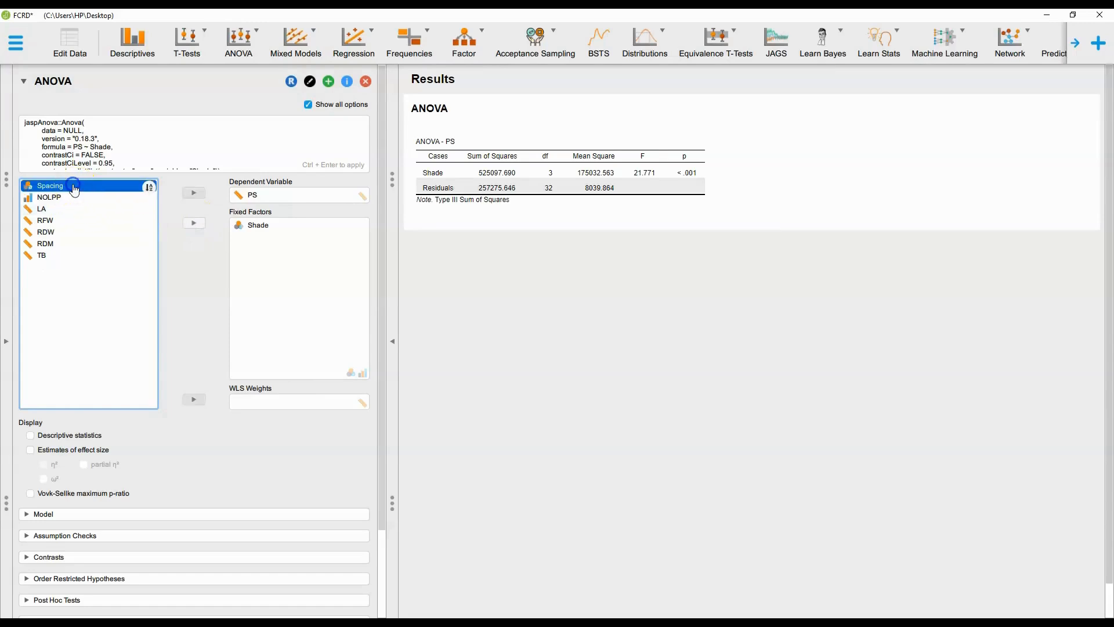
{"action": "left_click", "coordinate": [178, 221]}
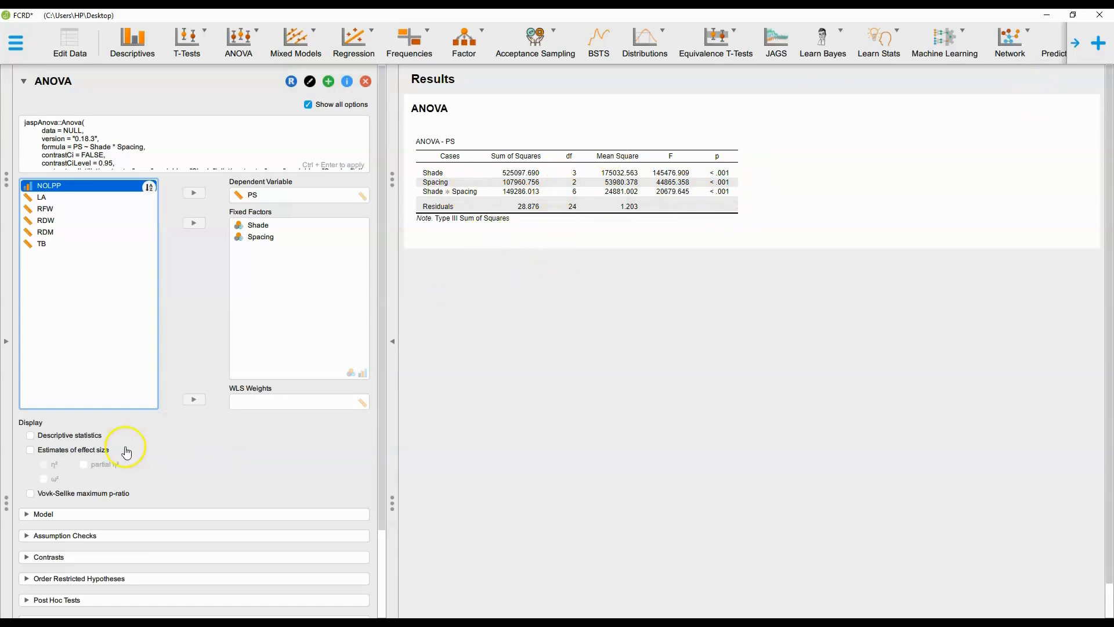
Include descriptive statistics and the effect size estimates η², partial η² and ω² in the ANOVA output
{"action": "left_click", "coordinate": [31, 437]}
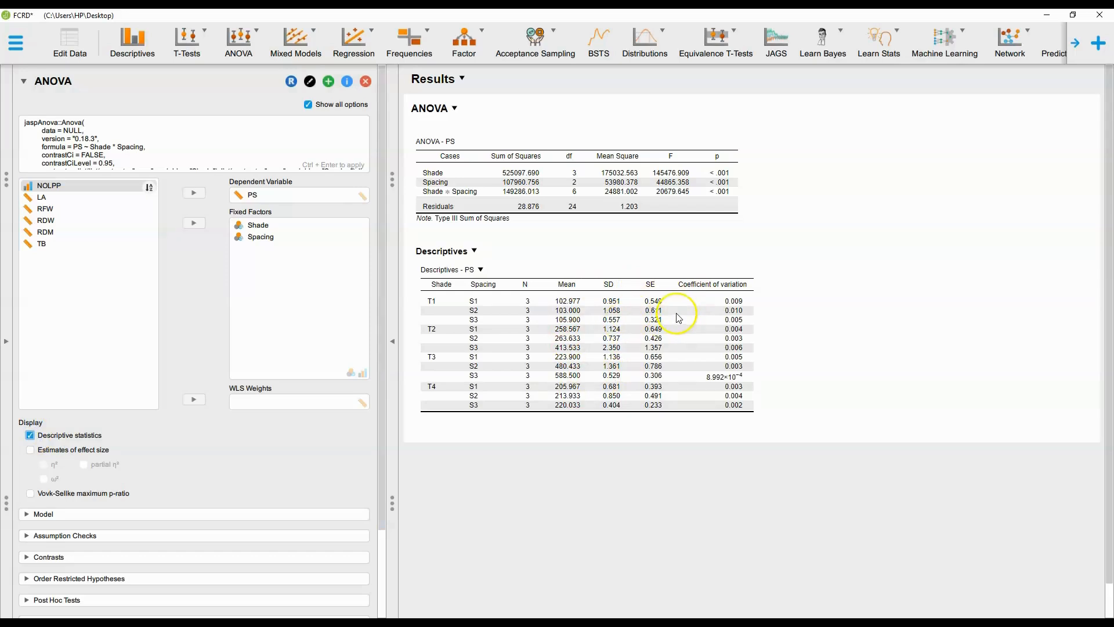
{"action": "scroll", "coordinate": [109, 429], "scroll_direction": "down", "scroll_amount": 3}
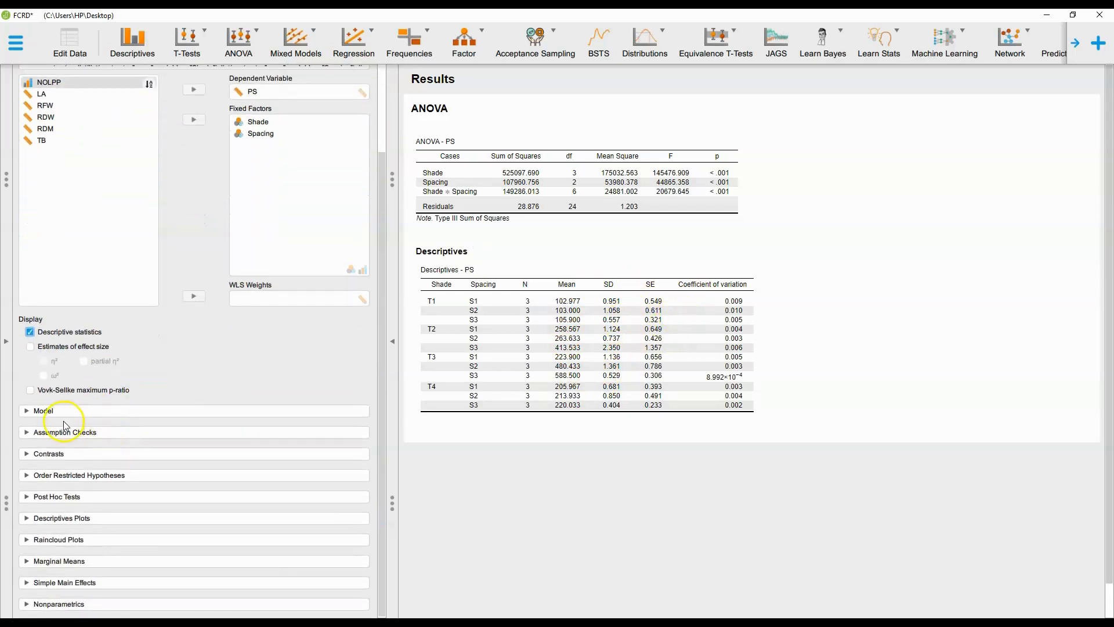
{"action": "left_click", "coordinate": [33, 347]}
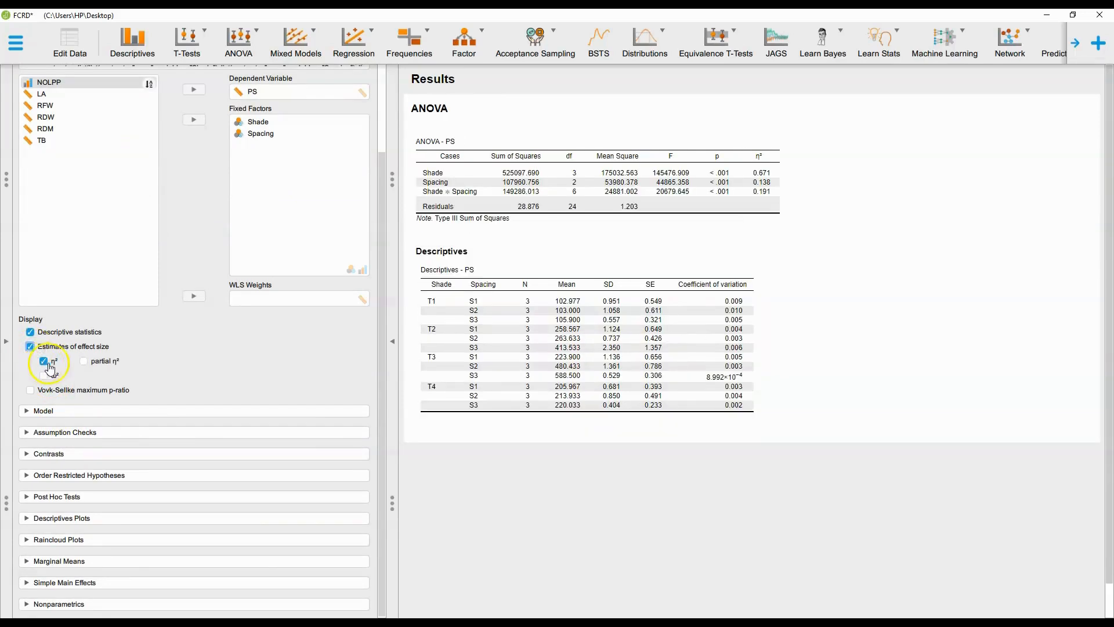
{"action": "left_click", "coordinate": [86, 361]}
{"action": "left_click", "coordinate": [44, 376]}
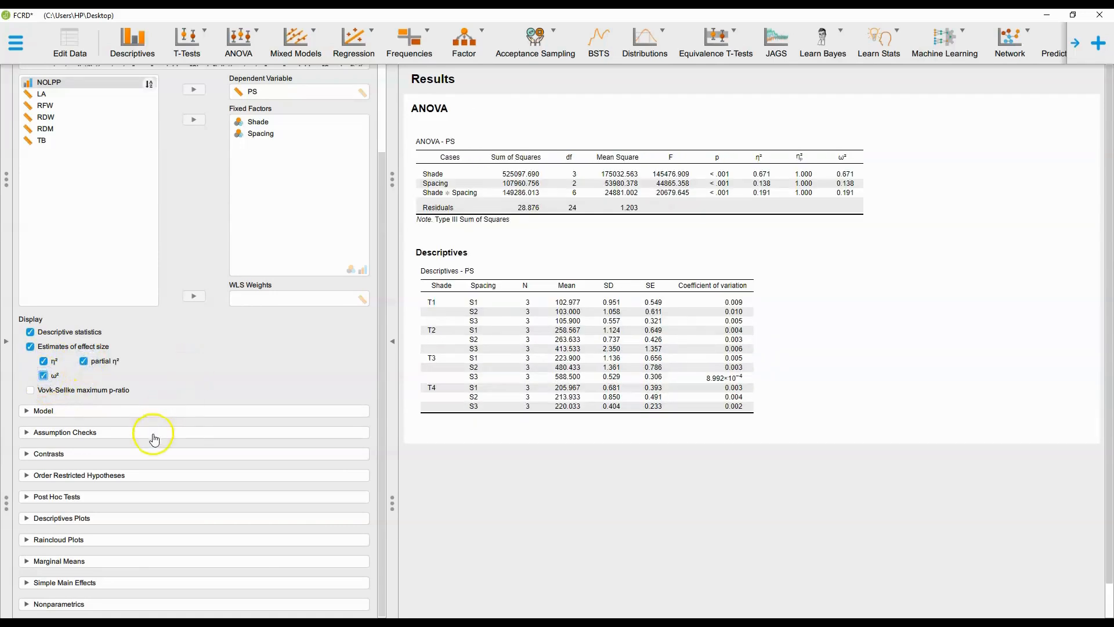
Add the homogeneity tests and a Q-Q plot of residuals as assumption checks
{"action": "left_click", "coordinate": [155, 444]}
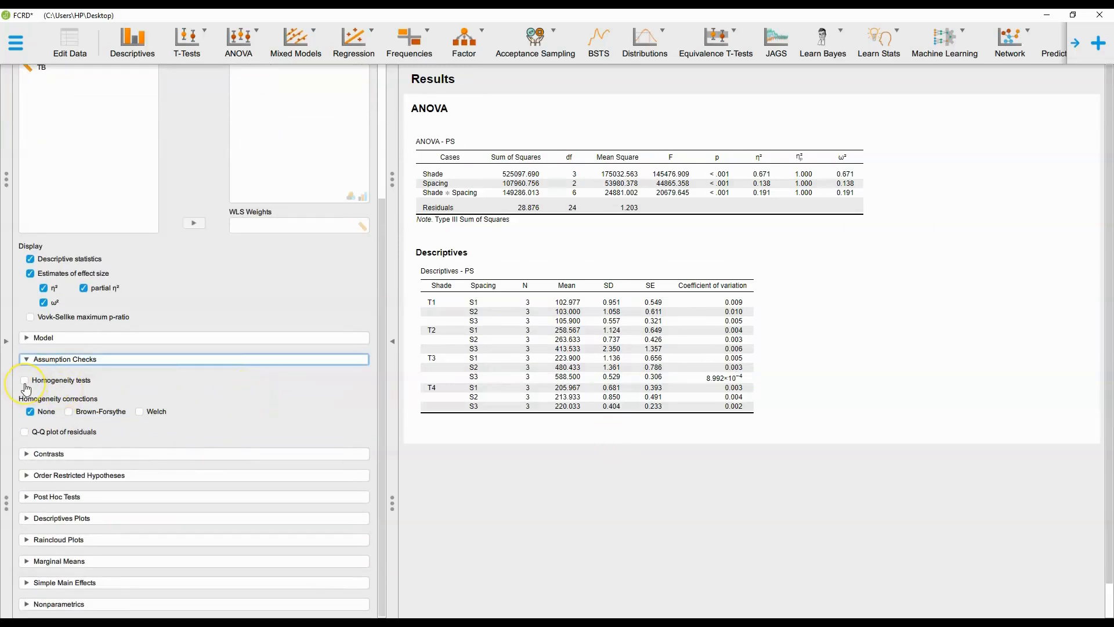
{"action": "left_click", "coordinate": [26, 384]}
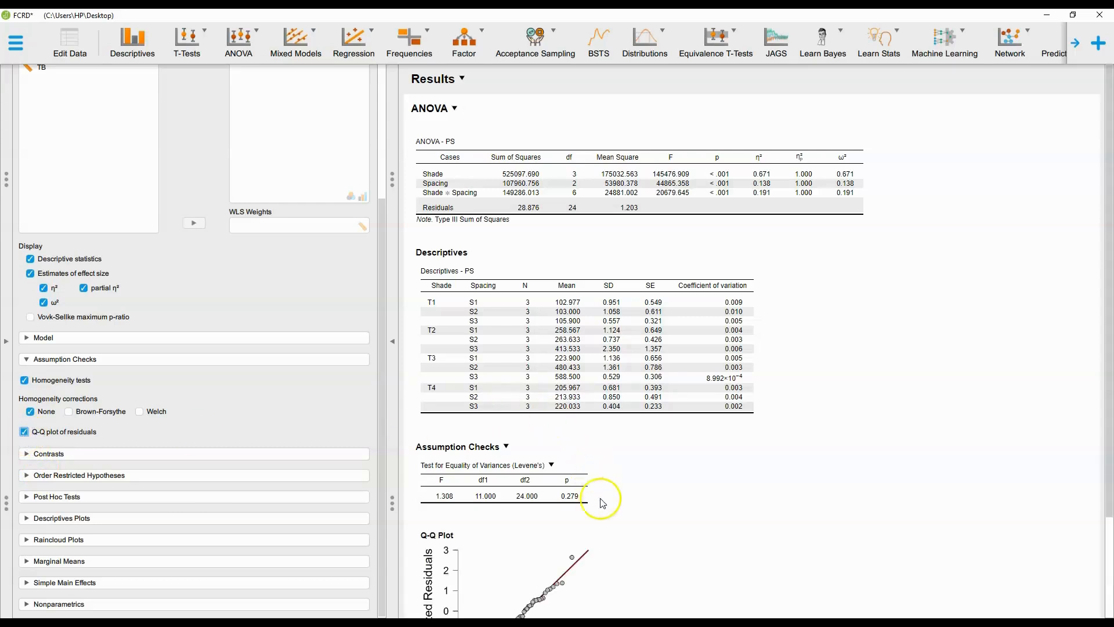
{"action": "scroll", "coordinate": [597, 497], "scroll_direction": "down", "scroll_amount": 2}
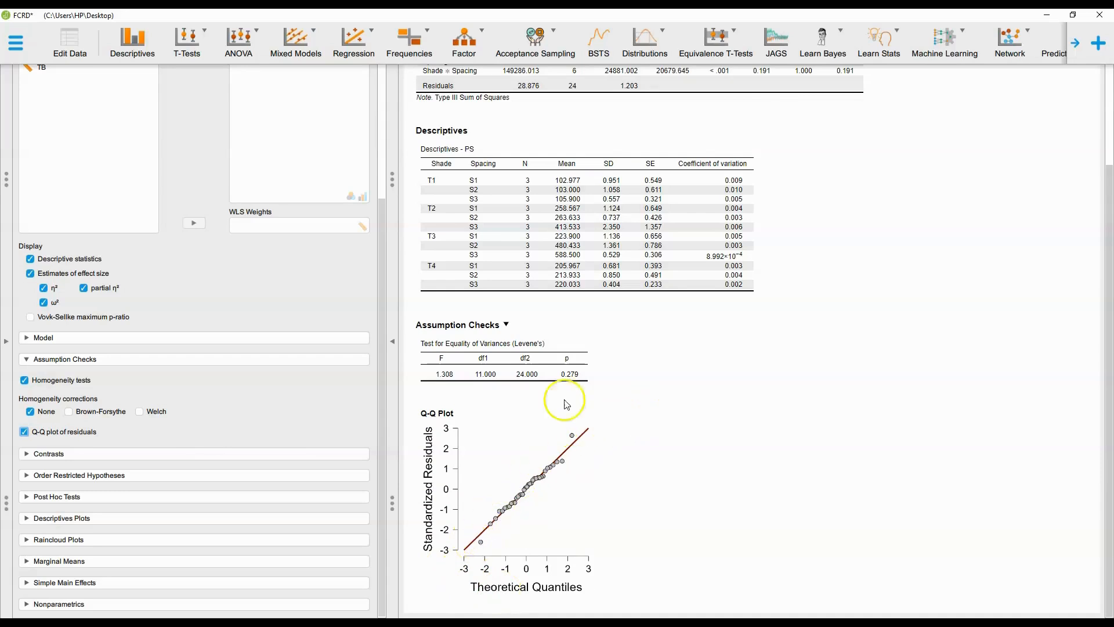
Set up Tukey post hoc tests for Shade, Spacing and Shade * Spacing, with 95% confidence intervals and flagged significant comparisons
{"action": "left_click", "coordinate": [50, 497]}
{"action": "scroll", "coordinate": [250, 434], "scroll_direction": "down", "scroll_amount": 5}
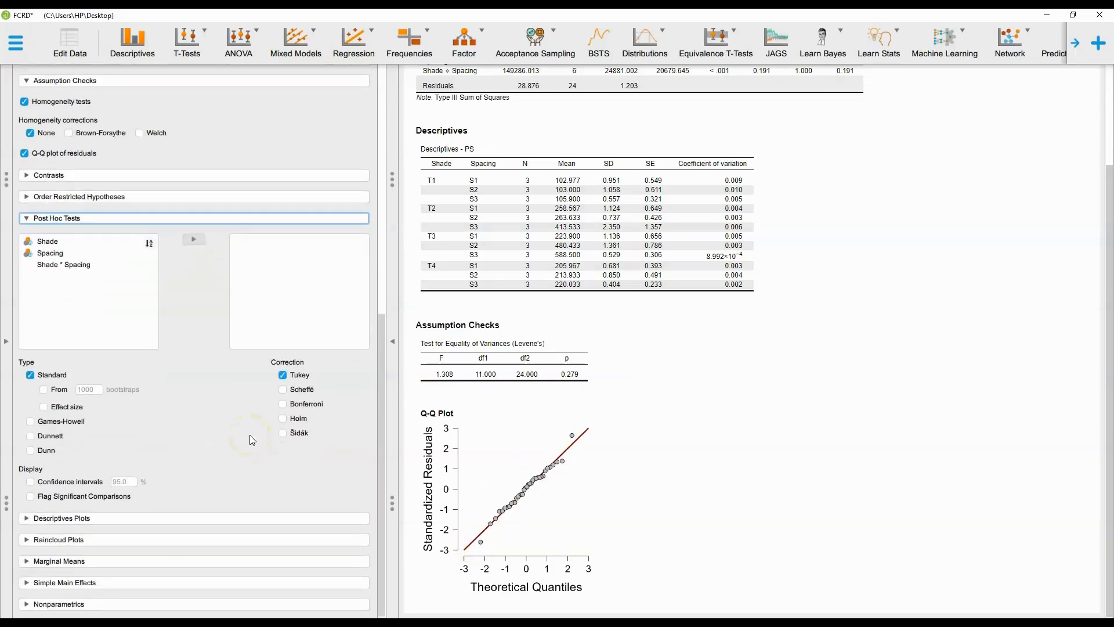
{"action": "left_click", "coordinate": [50, 240]}
{"action": "left_click", "coordinate": [194, 239]}
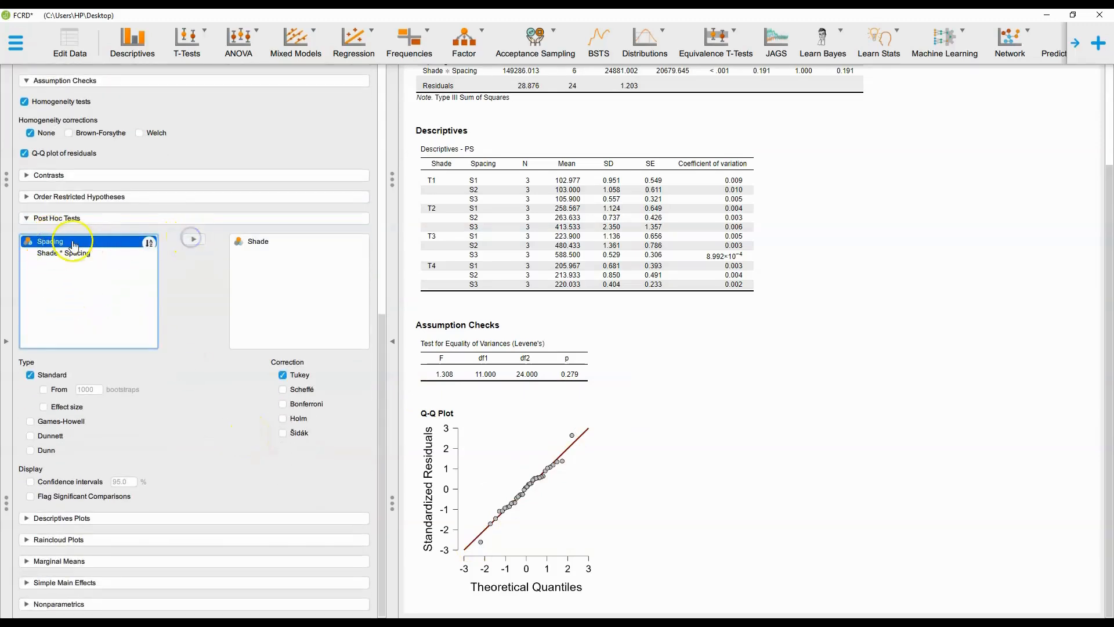
{"action": "left_click", "coordinate": [194, 240]}
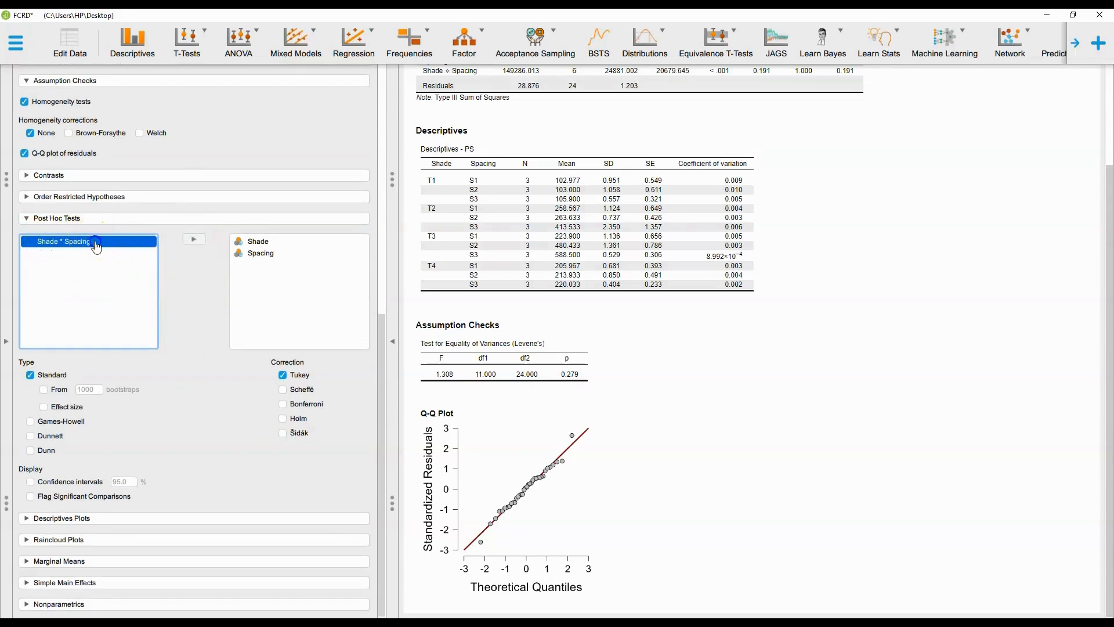
{"action": "left_click", "coordinate": [190, 238]}
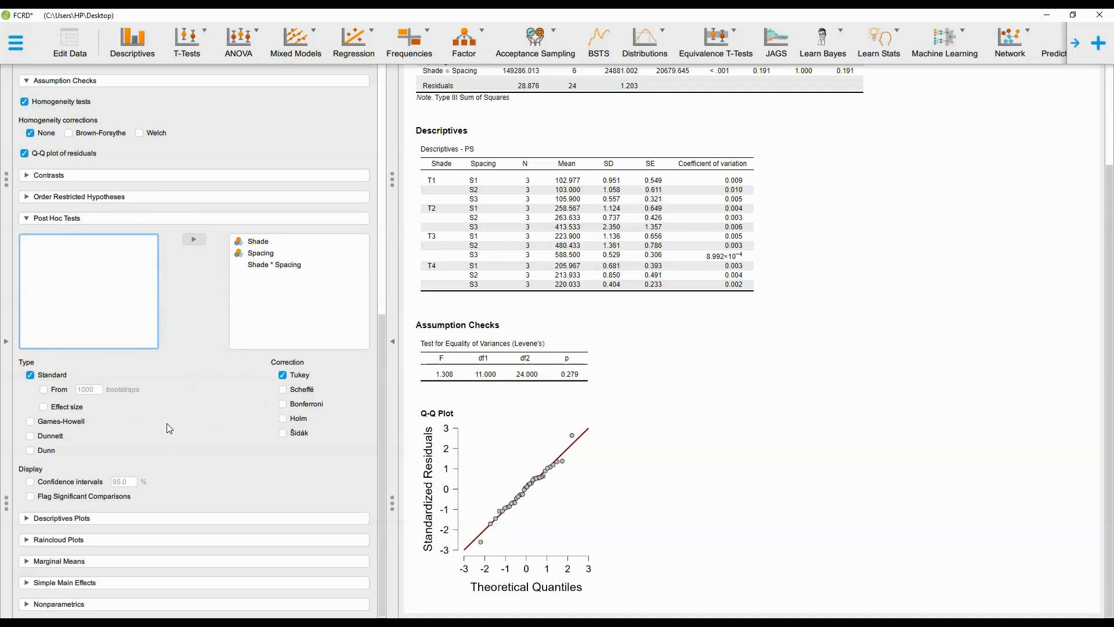
{"action": "left_click", "coordinate": [283, 378]}
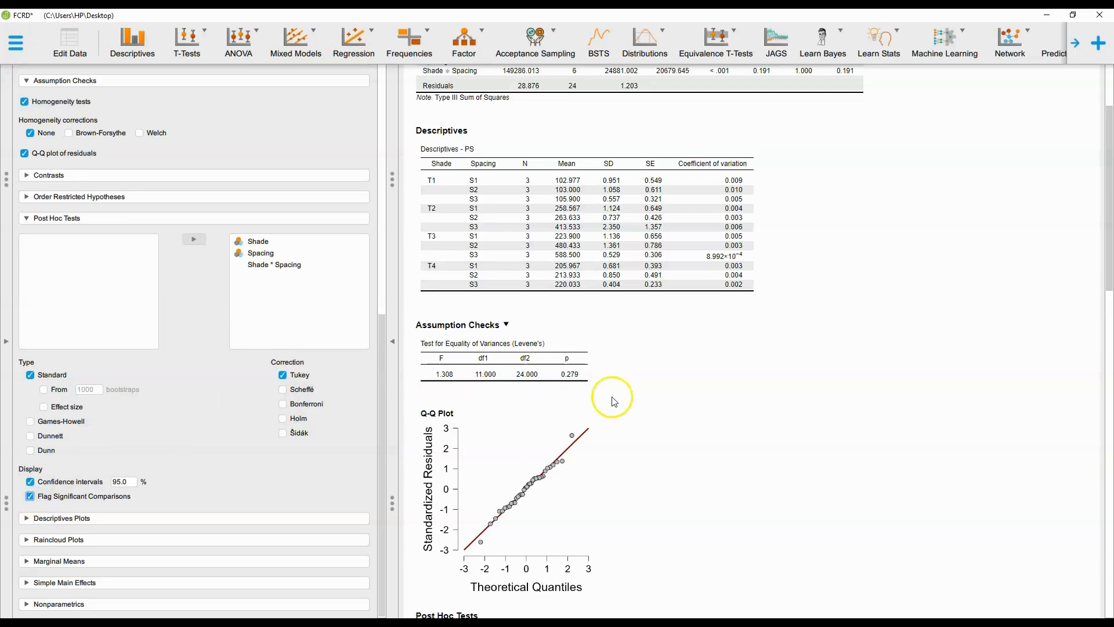
Examine the post hoc comparison tables for Shade, Spacing and their interaction, and review the ANOVA, descriptives and assumption check results
{"action": "scroll", "coordinate": [612, 399], "scroll_direction": "down", "scroll_amount": 5}
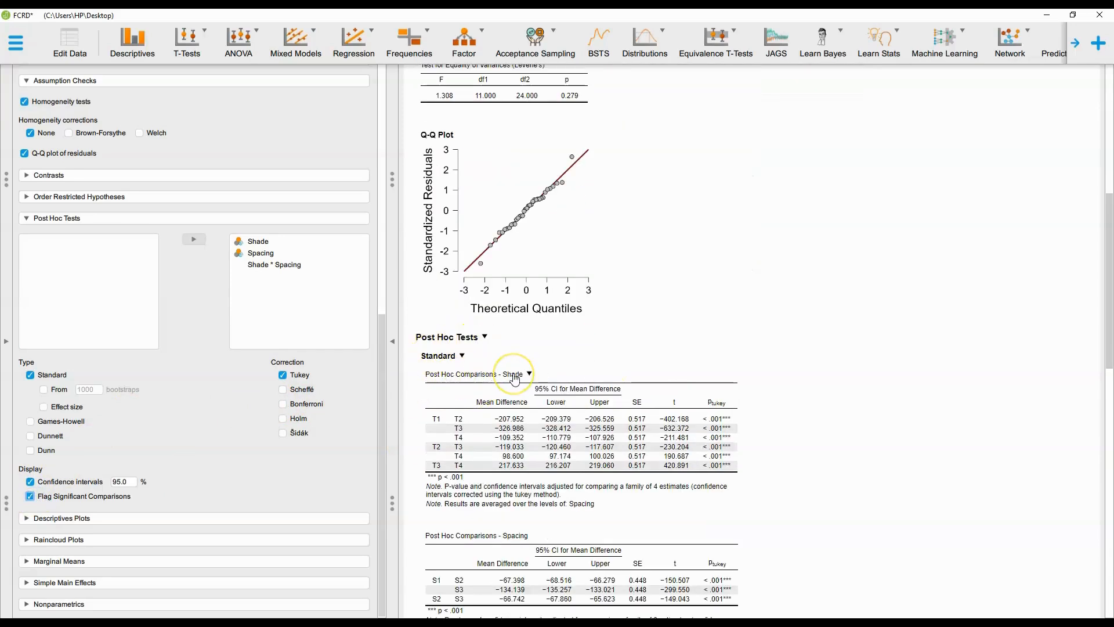
{"action": "scroll", "coordinate": [516, 380], "scroll_direction": "down", "scroll_amount": 2}
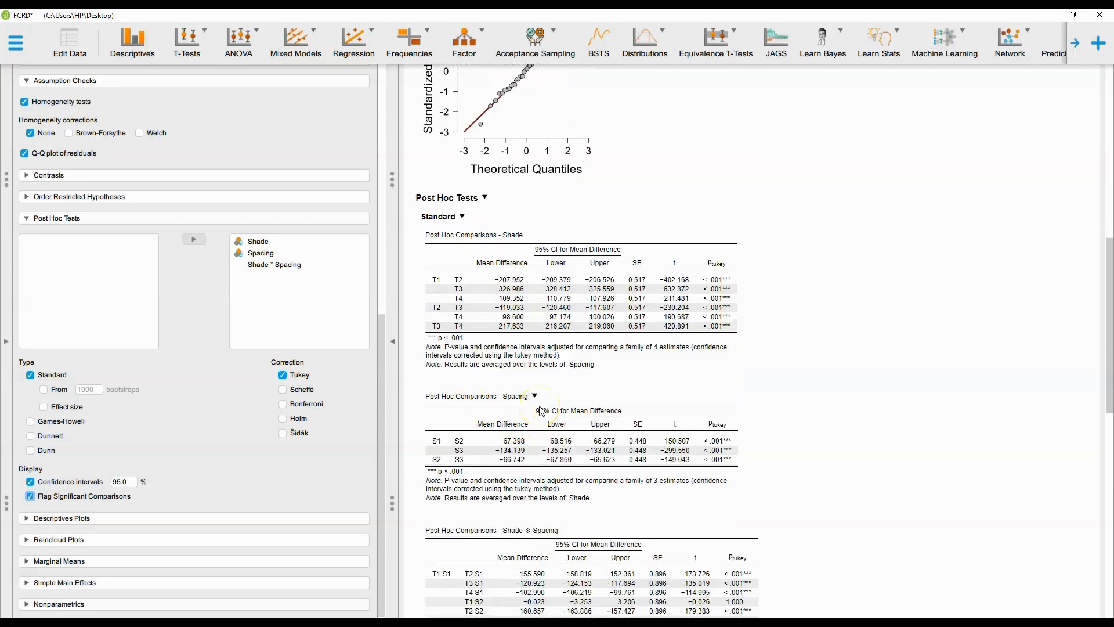
{"action": "scroll", "coordinate": [541, 411], "scroll_direction": "down", "scroll_amount": 3}
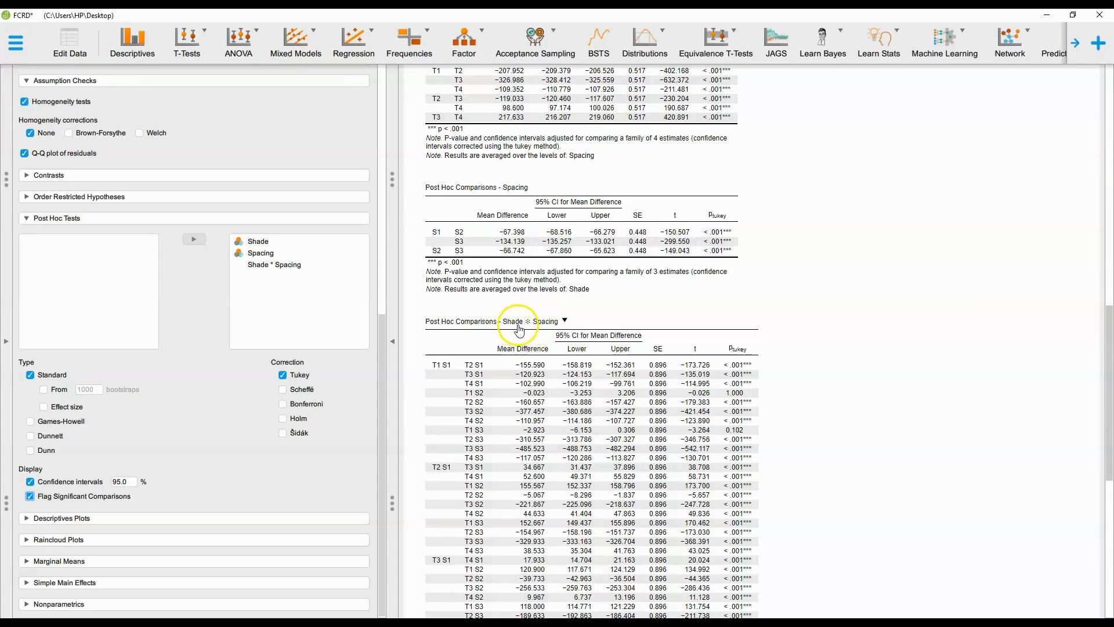
{"action": "scroll", "coordinate": [659, 385], "scroll_direction": "up", "scroll_amount": 2}
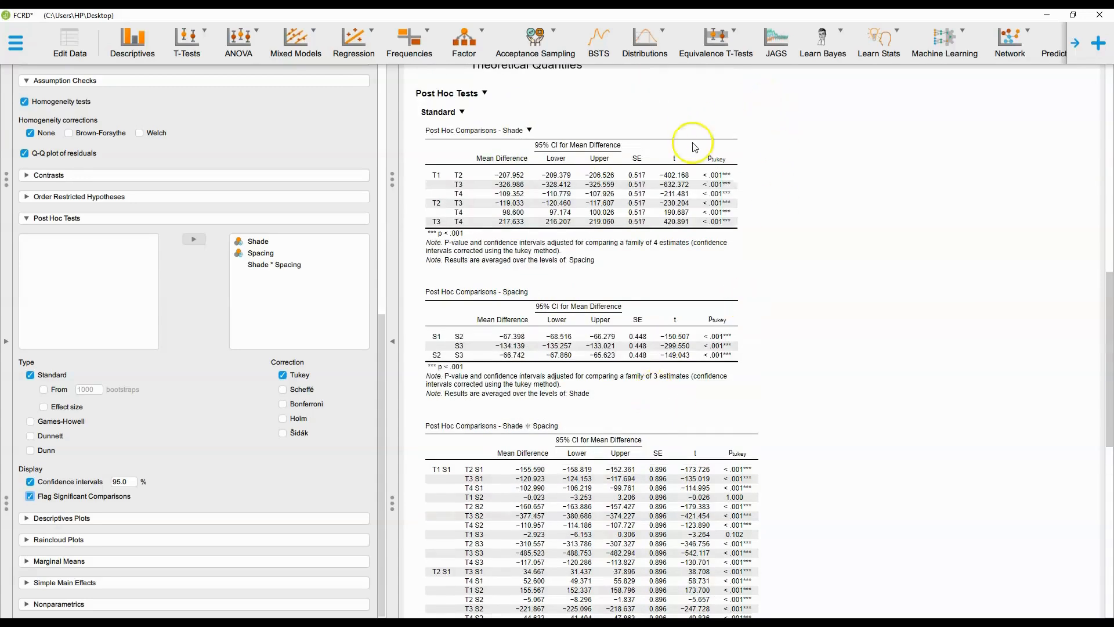
{"action": "scroll", "coordinate": [661, 378], "scroll_direction": "down", "scroll_amount": 2}
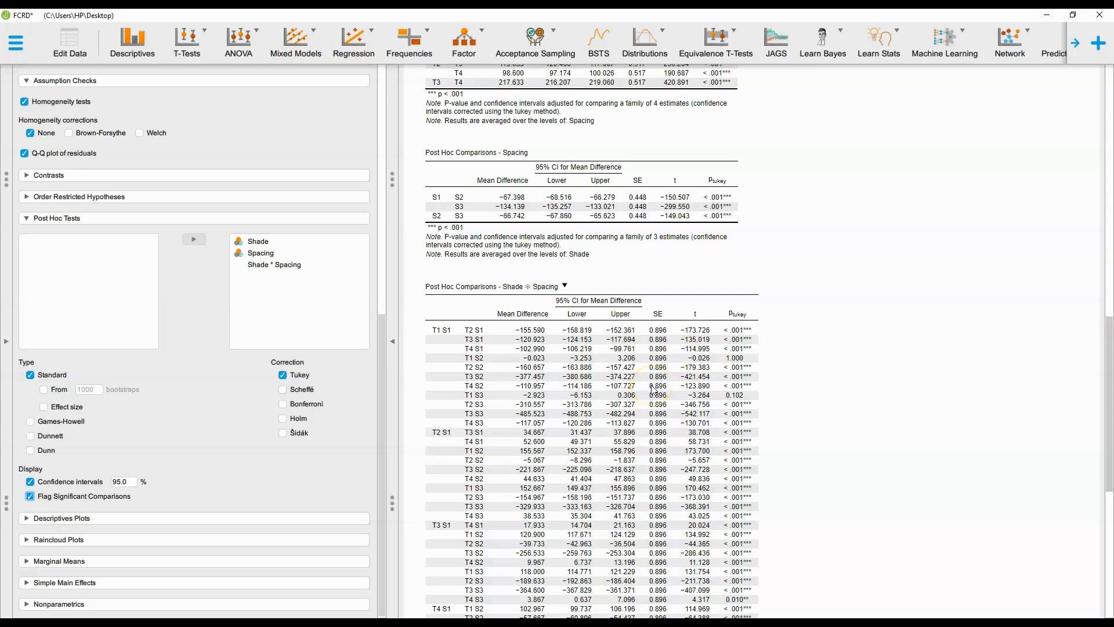
{"action": "scroll", "coordinate": [654, 390], "scroll_direction": "up", "scroll_amount": 2}
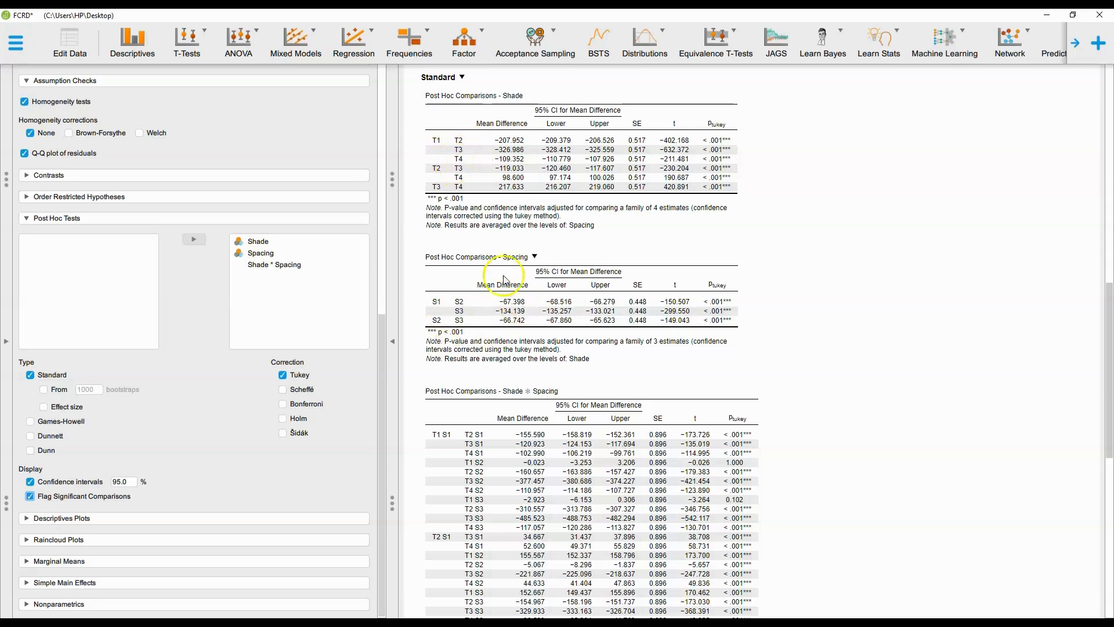
{"action": "scroll", "coordinate": [509, 394], "scroll_direction": "down", "scroll_amount": 3}
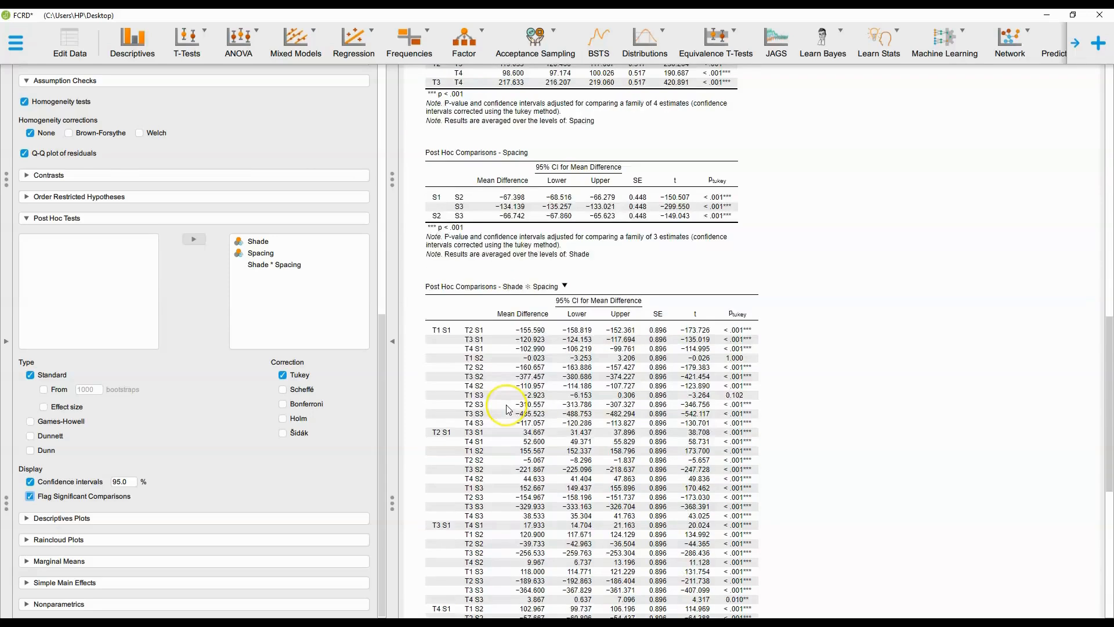
{"action": "scroll", "coordinate": [508, 410], "scroll_direction": "down", "scroll_amount": 11}
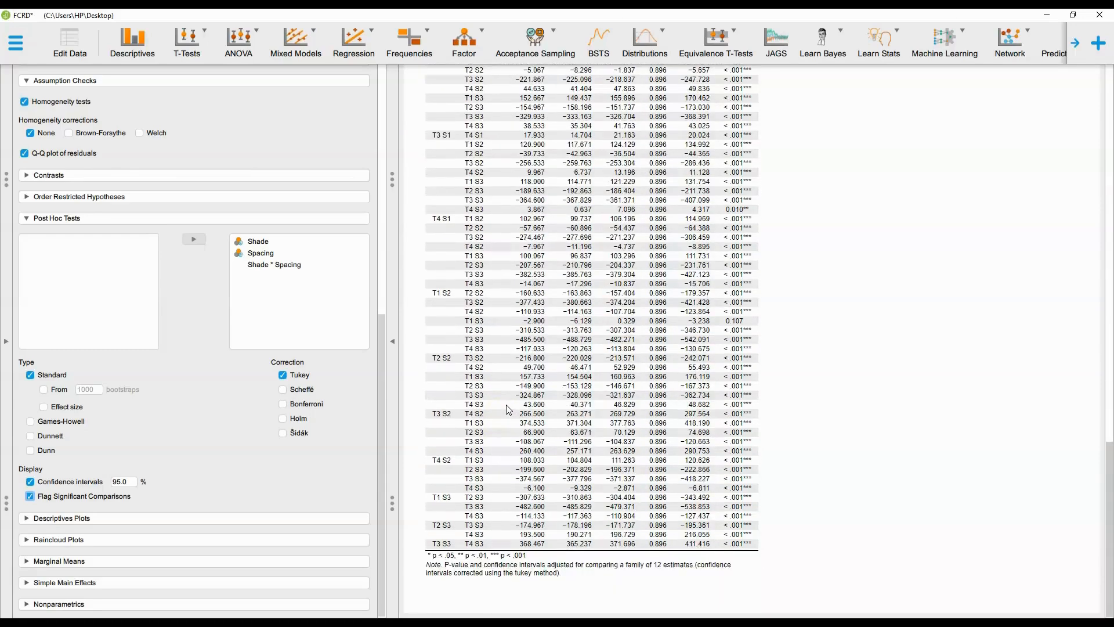
{"action": "scroll", "coordinate": [509, 410], "scroll_direction": "up", "scroll_amount": 20}
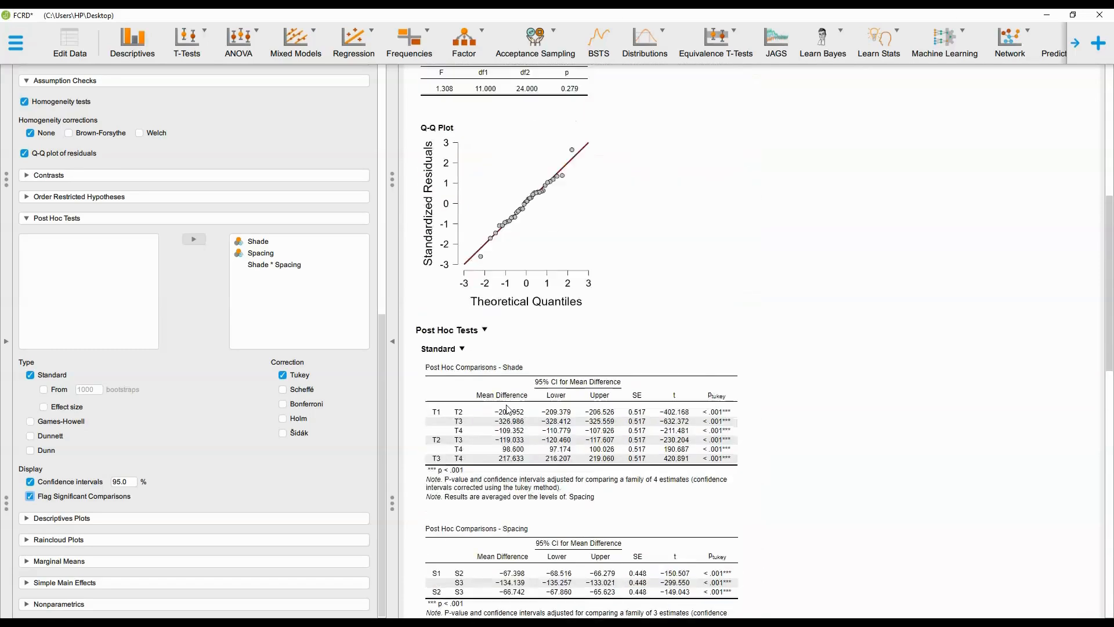
{"action": "scroll", "coordinate": [509, 409], "scroll_direction": "up", "scroll_amount": 4}
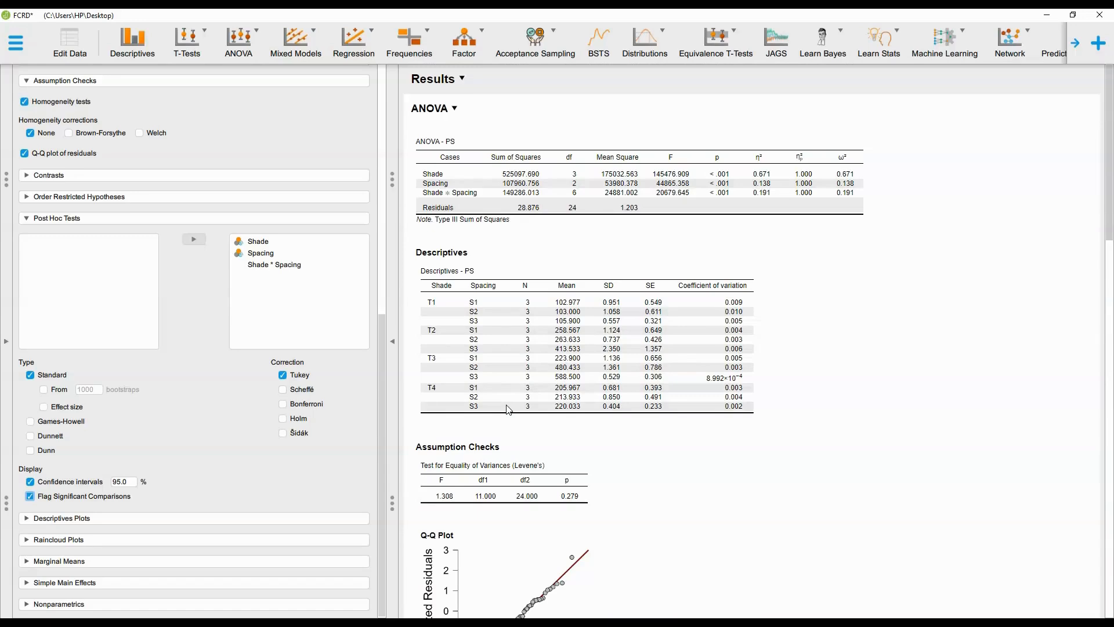
{"action": "scroll", "coordinate": [323, 133], "scroll_direction": "up", "scroll_amount": 10}
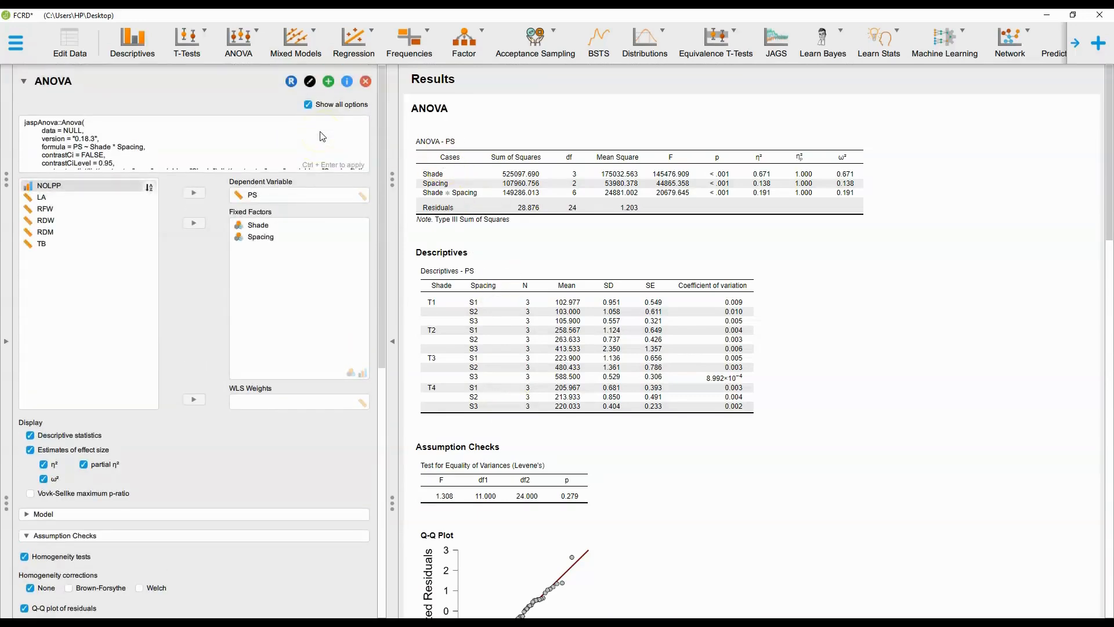
Replace PS with LA as the dependent variable of the ANOVA, keeping Shade and Spacing as fixed factors
{"action": "left_click", "coordinate": [269, 197]}
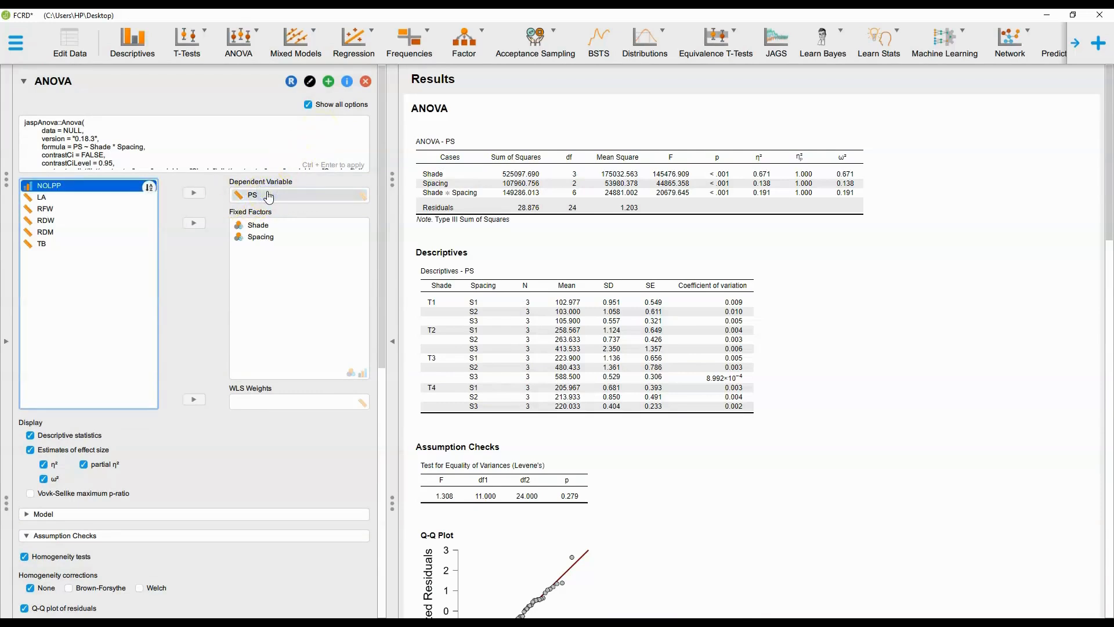
{"action": "left_click", "coordinate": [194, 192]}
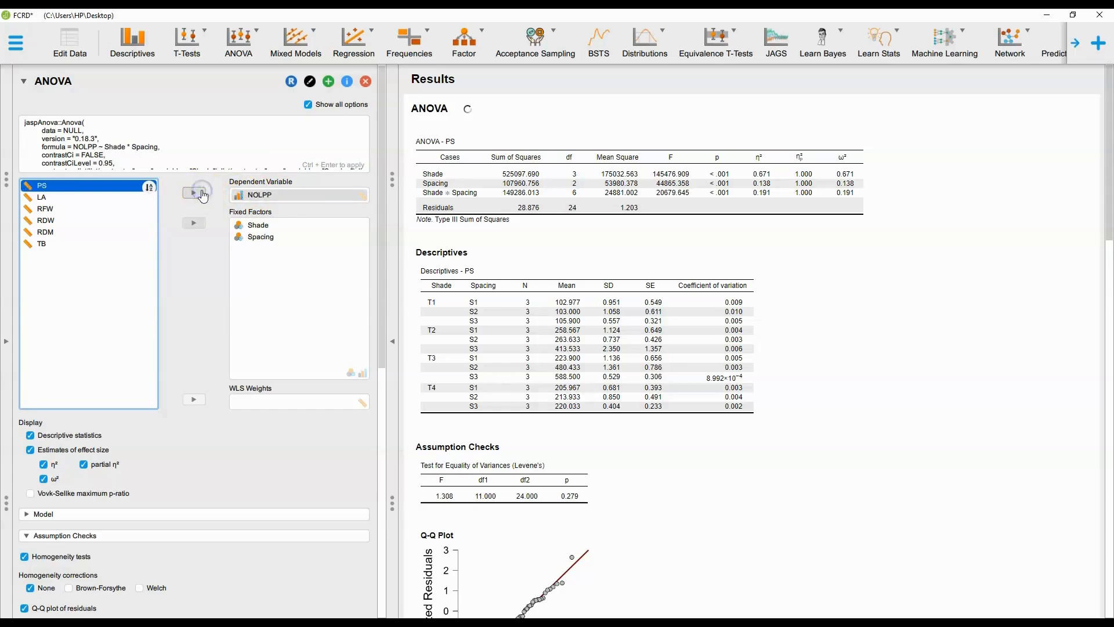
{"action": "left_click", "coordinate": [257, 200]}
{"action": "left_click", "coordinate": [194, 193]}
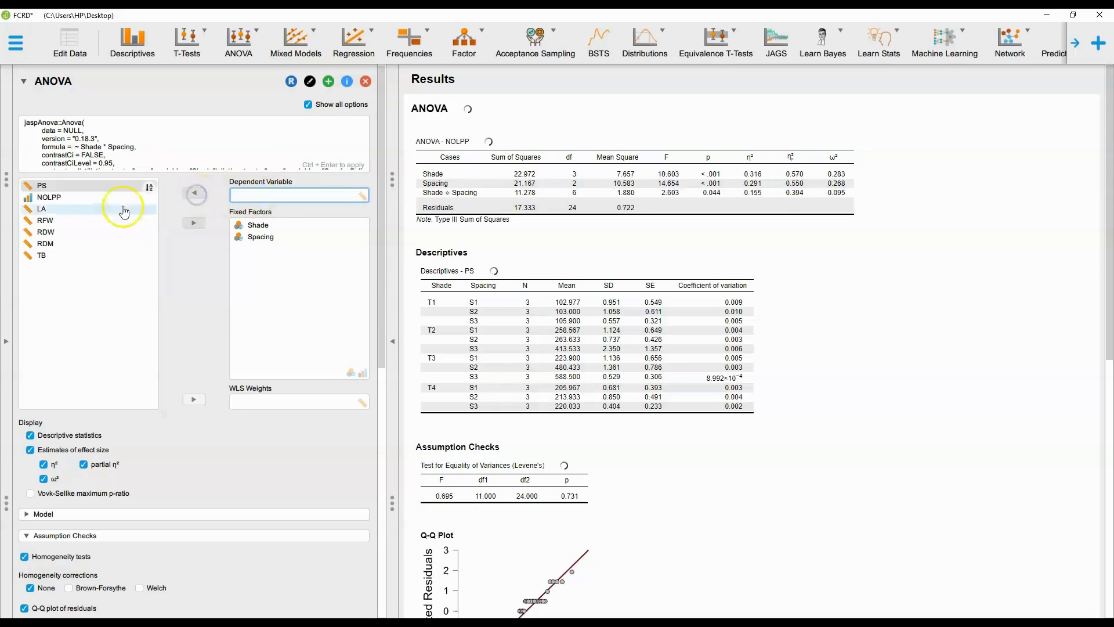
{"action": "left_click", "coordinate": [50, 211]}
{"action": "left_click", "coordinate": [197, 194]}
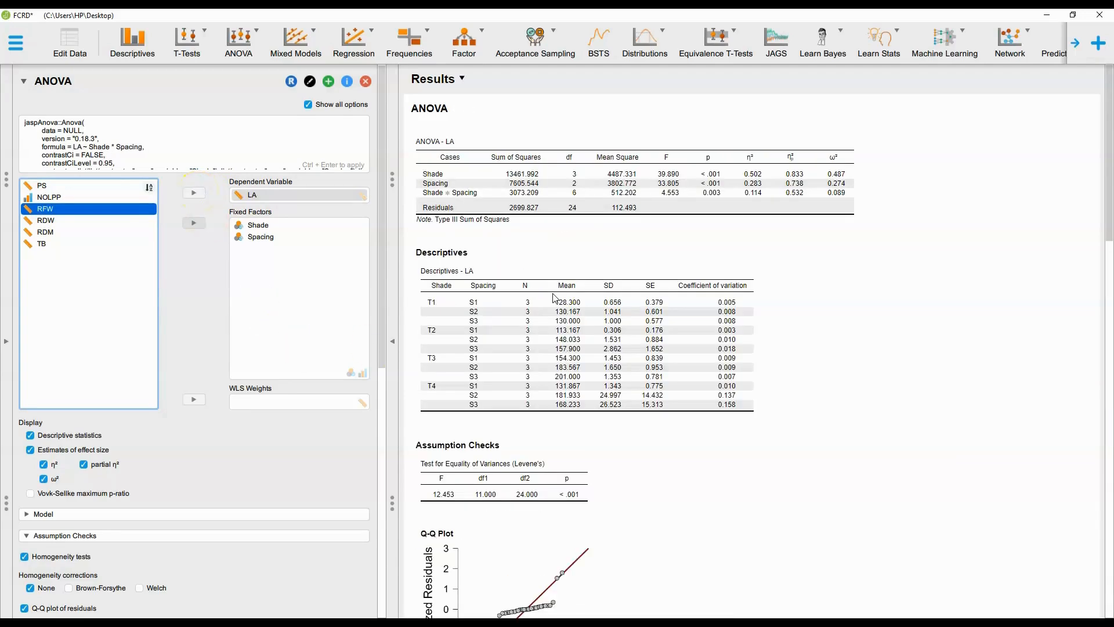
Examine the LA results: ANOVA table, descriptives, Levene's test, Q-Q plot and the post hoc comparisons for Shade, Spacing and their interaction
{"action": "scroll", "coordinate": [555, 299], "scroll_direction": "down", "scroll_amount": 6}
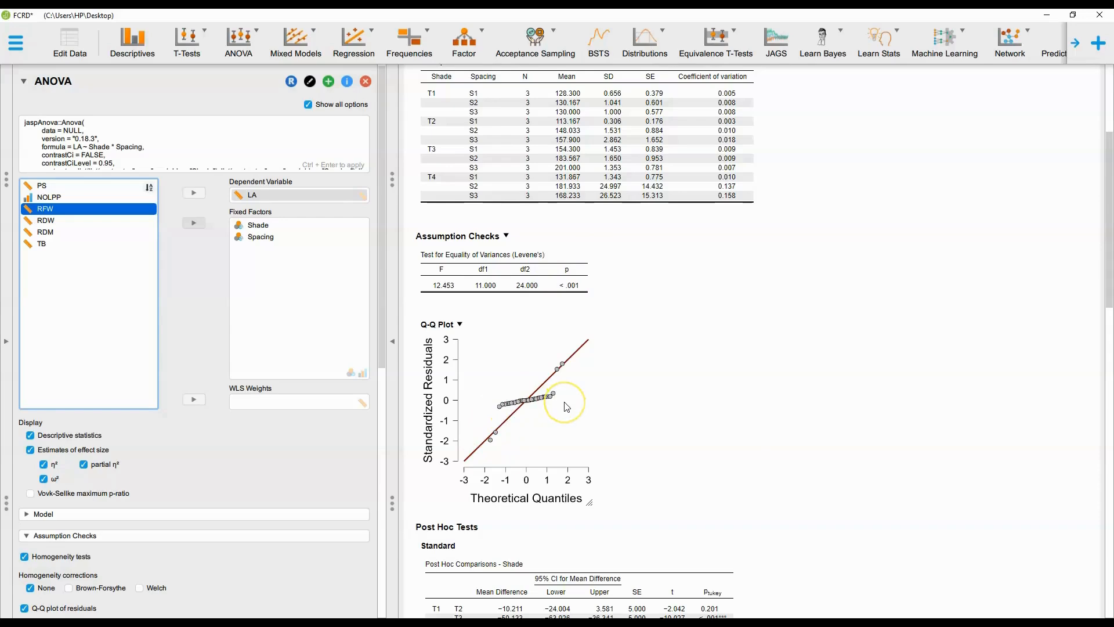
{"action": "scroll", "coordinate": [567, 407], "scroll_direction": "up", "scroll_amount": 3}
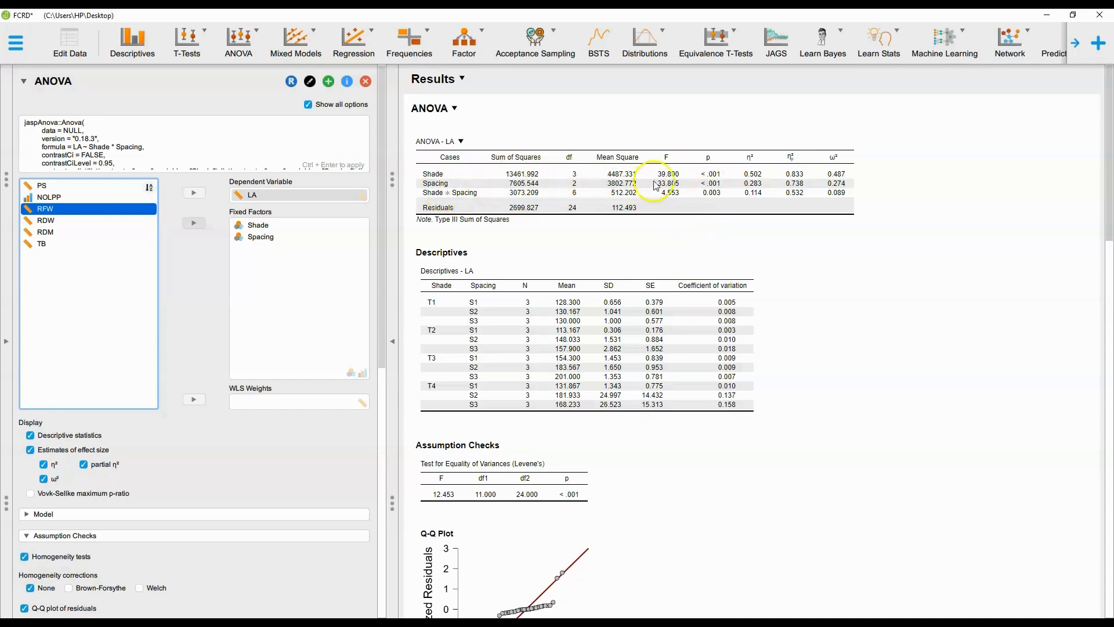
{"action": "scroll", "coordinate": [622, 328], "scroll_direction": "down", "scroll_amount": 5}
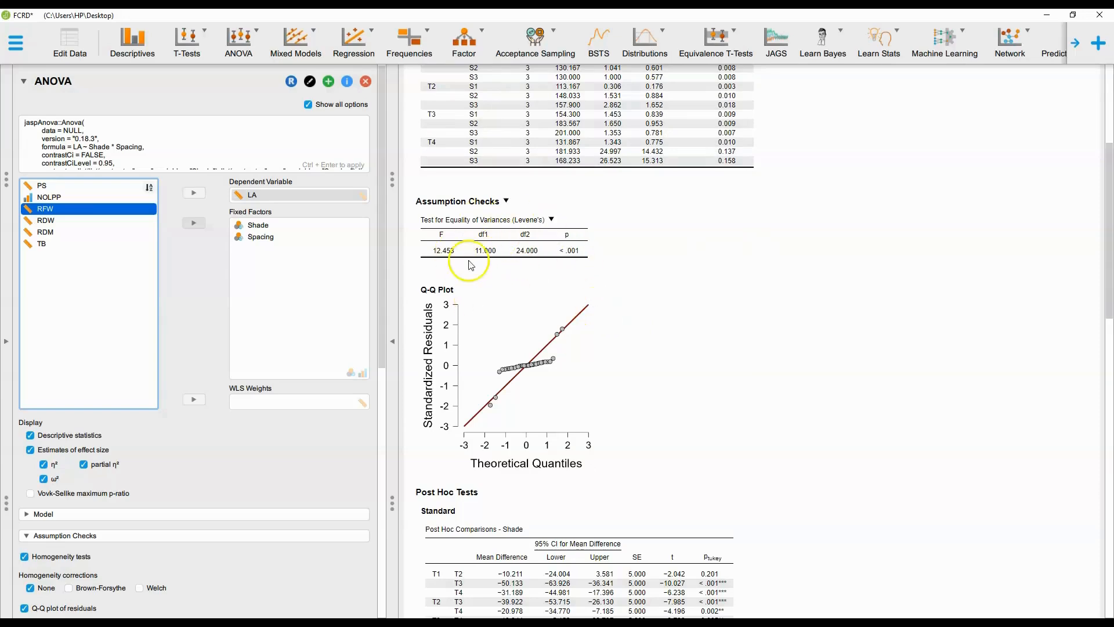
{"action": "scroll", "coordinate": [545, 366], "scroll_direction": "down", "scroll_amount": 5}
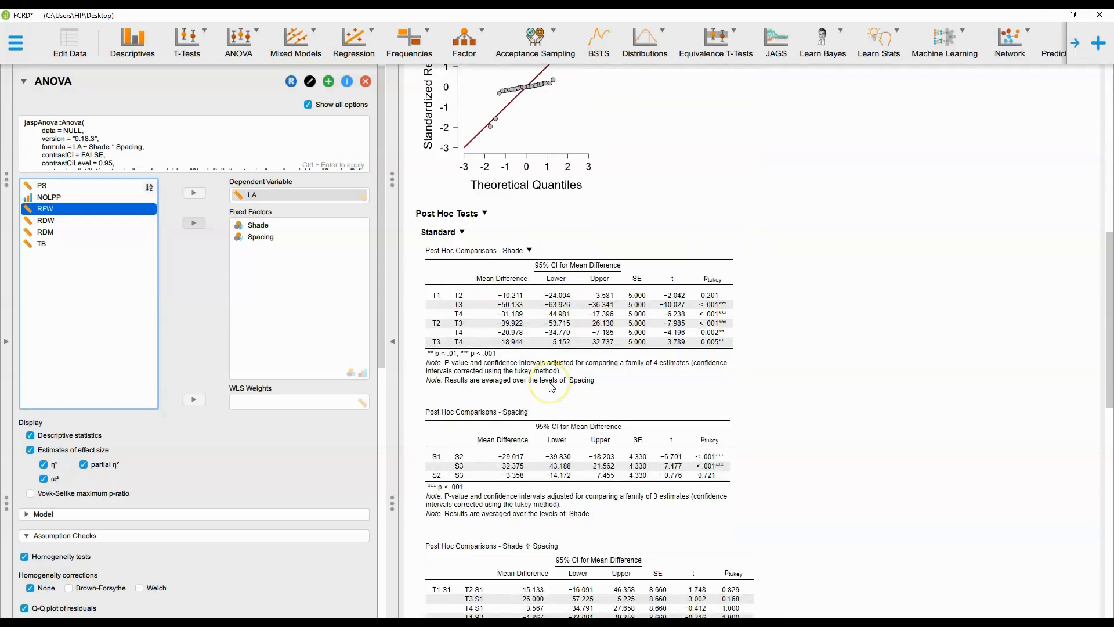
{"action": "scroll", "coordinate": [552, 387], "scroll_direction": "down", "scroll_amount": 6}
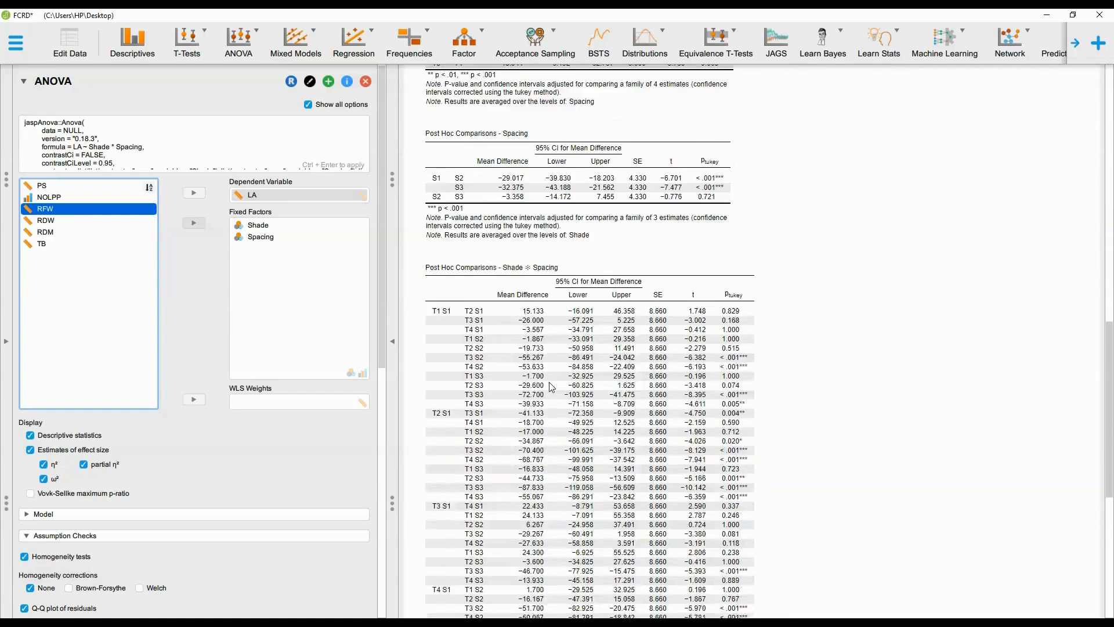
{"action": "scroll", "coordinate": [552, 387], "scroll_direction": "up", "scroll_amount": 4}
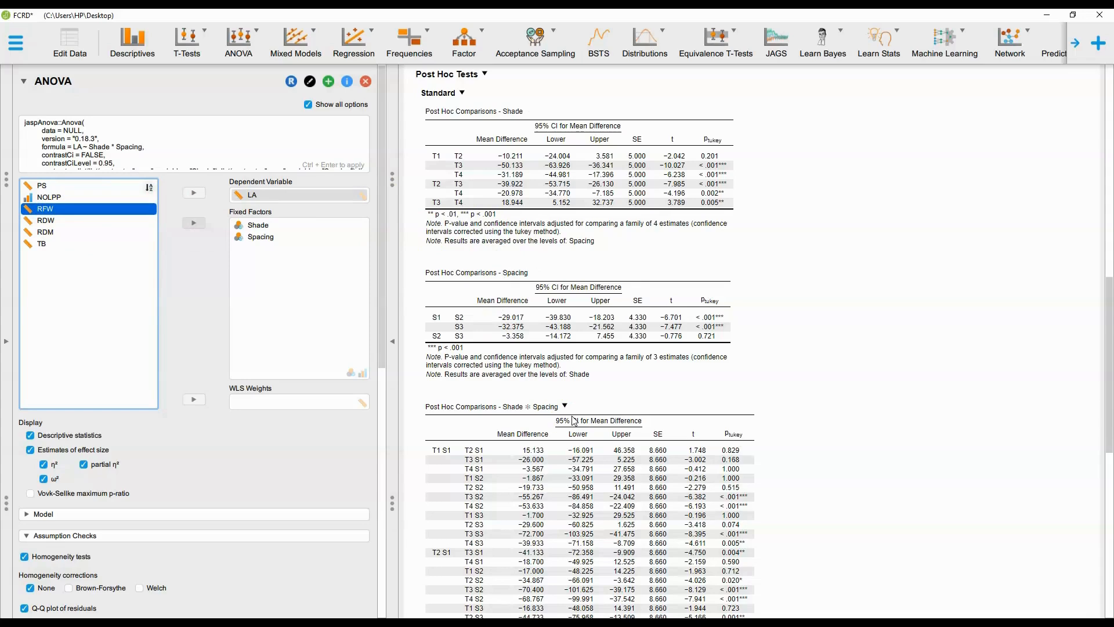
{"action": "scroll", "coordinate": [574, 421], "scroll_direction": "down", "scroll_amount": 3}
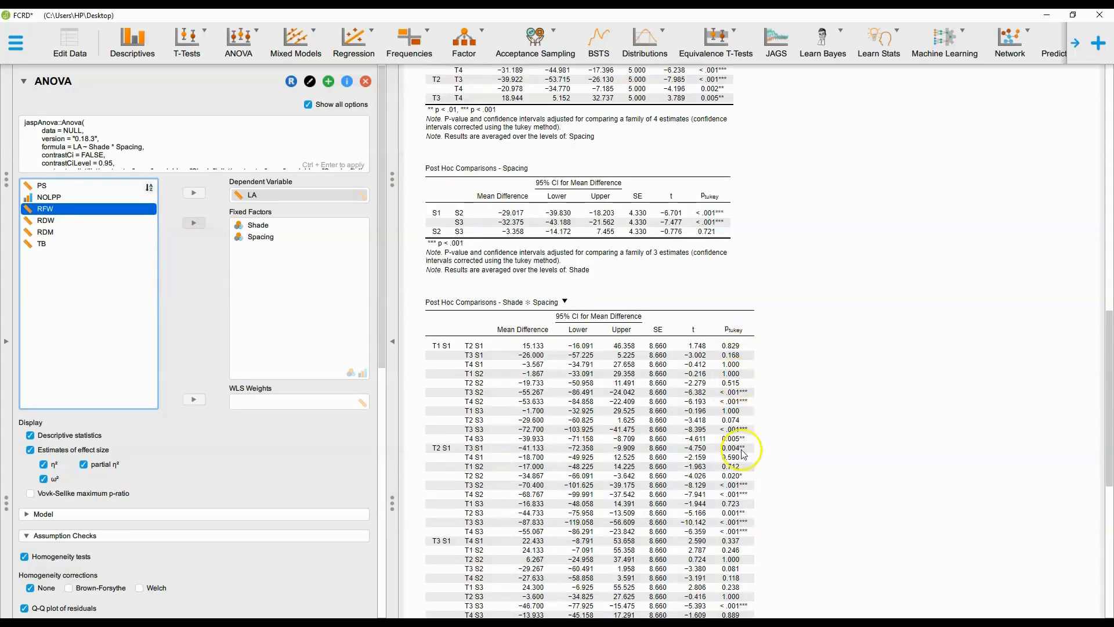
{"action": "scroll", "coordinate": [728, 418], "scroll_direction": "up", "scroll_amount": 20}
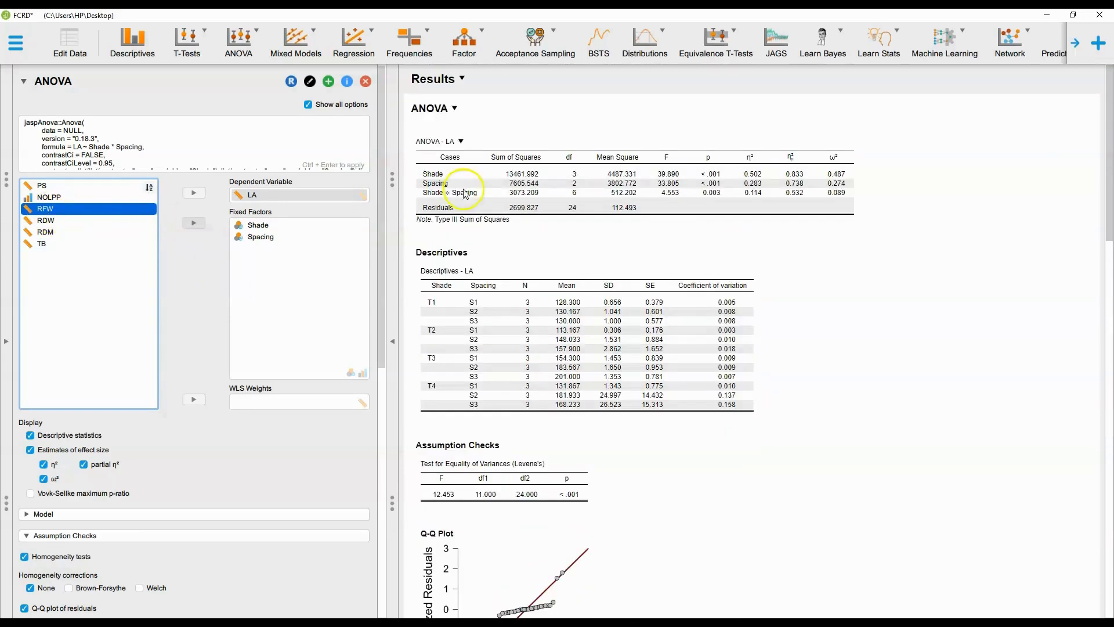
Replace LA with RFW as the dependent variable and review the post hoc comparisons for Shade, Spacing and their interaction
{"action": "left_click", "coordinate": [248, 195]}
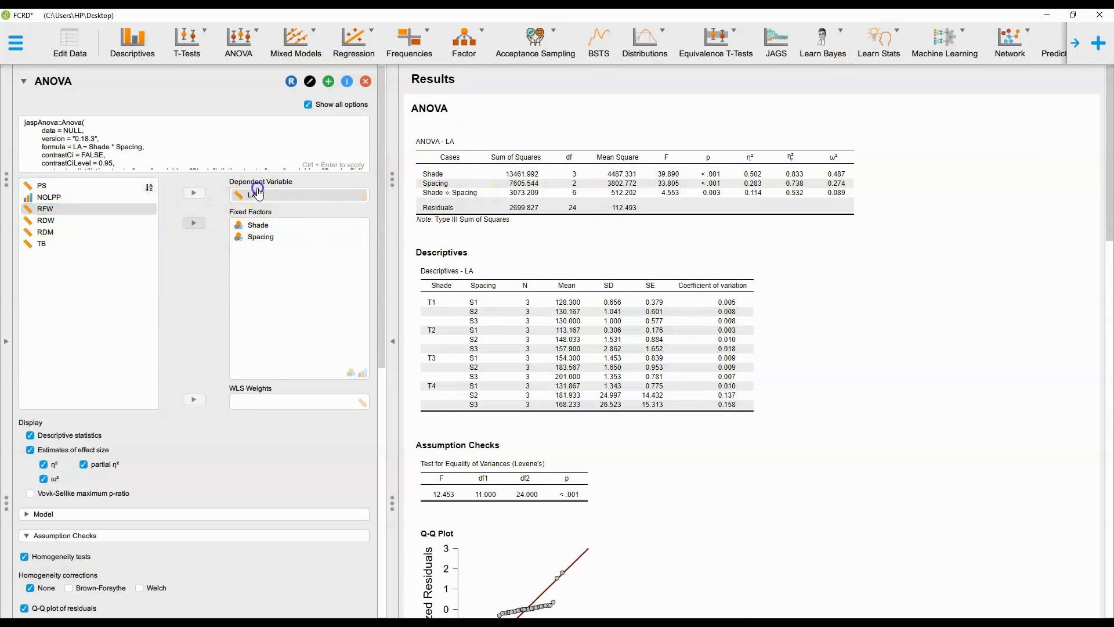
{"action": "left_click", "coordinate": [200, 193]}
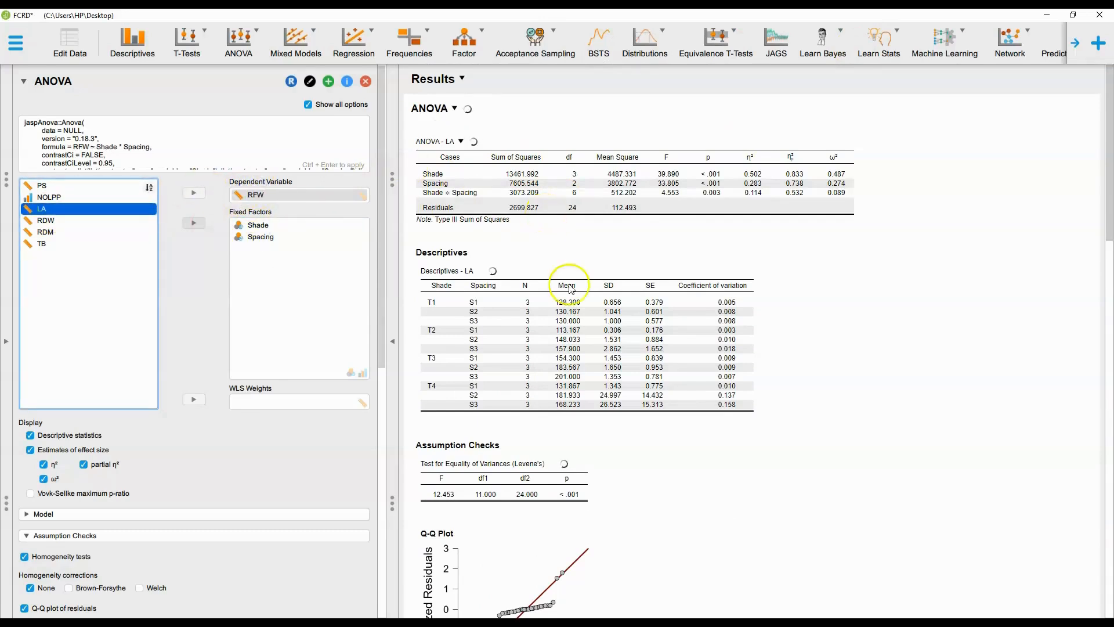
{"action": "scroll", "coordinate": [580, 346], "scroll_direction": "down", "scroll_amount": 5}
{"action": "scroll", "coordinate": [588, 344], "scroll_direction": "down", "scroll_amount": 15}
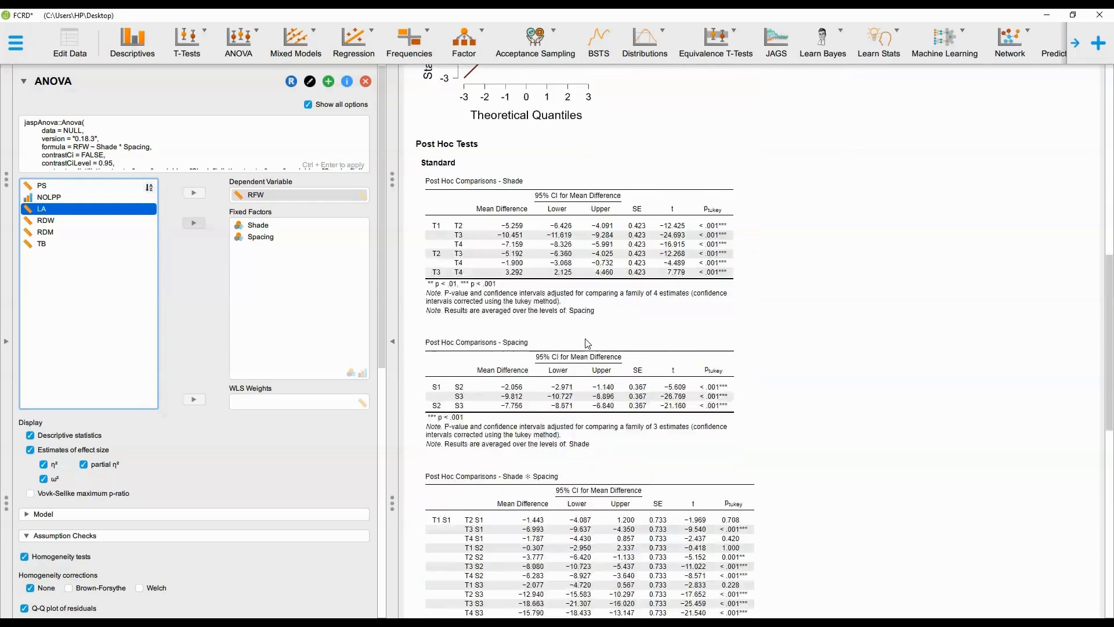
{"action": "scroll", "coordinate": [588, 344], "scroll_direction": "up", "scroll_amount": 20}
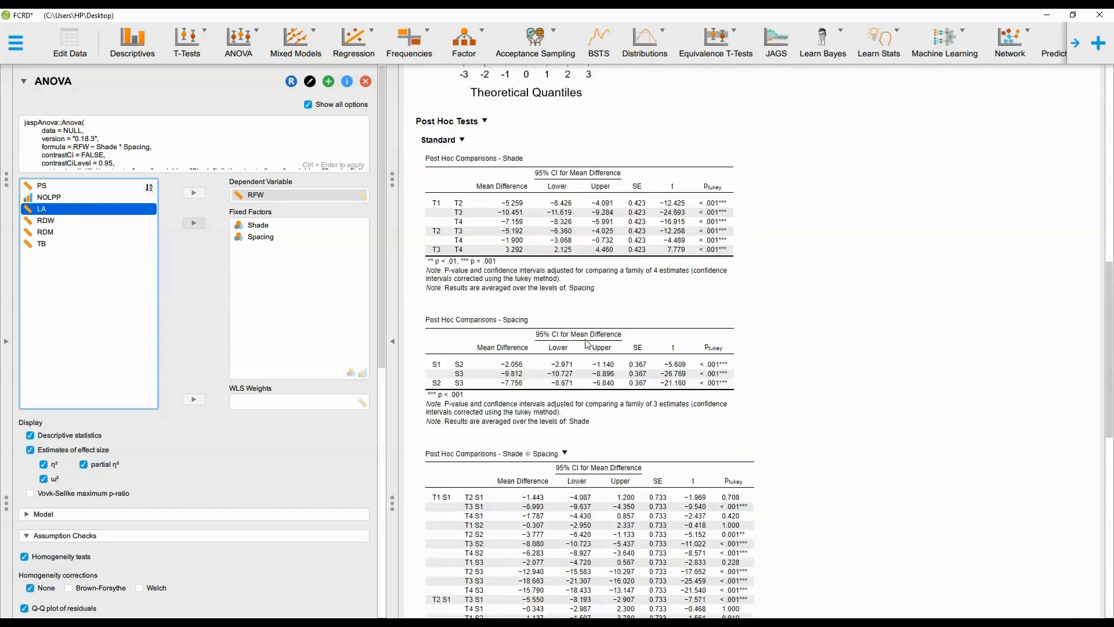